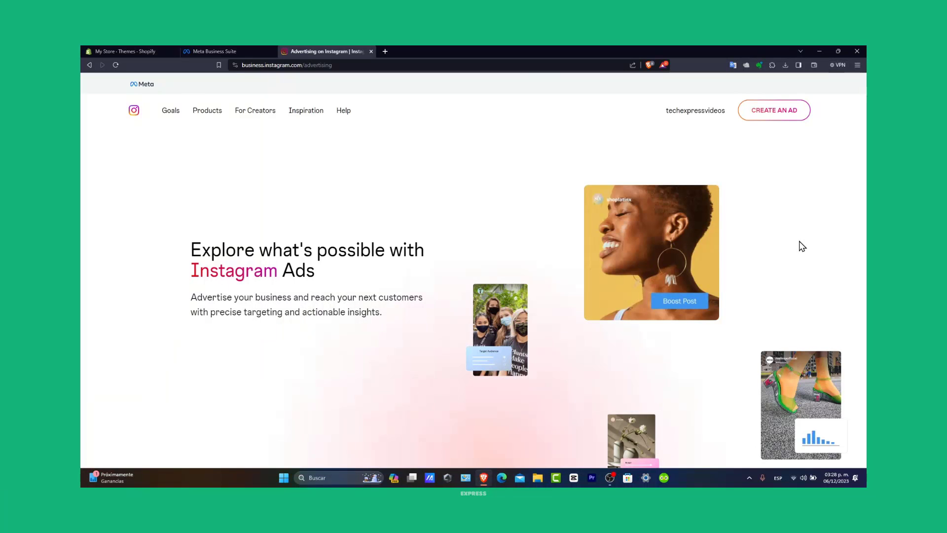
Step: Scroll through the Shopify page, then go to the Meta Business Suite home
{"action": "scroll", "coordinate": [803, 247], "scroll_direction": "down", "scroll_amount": 2}
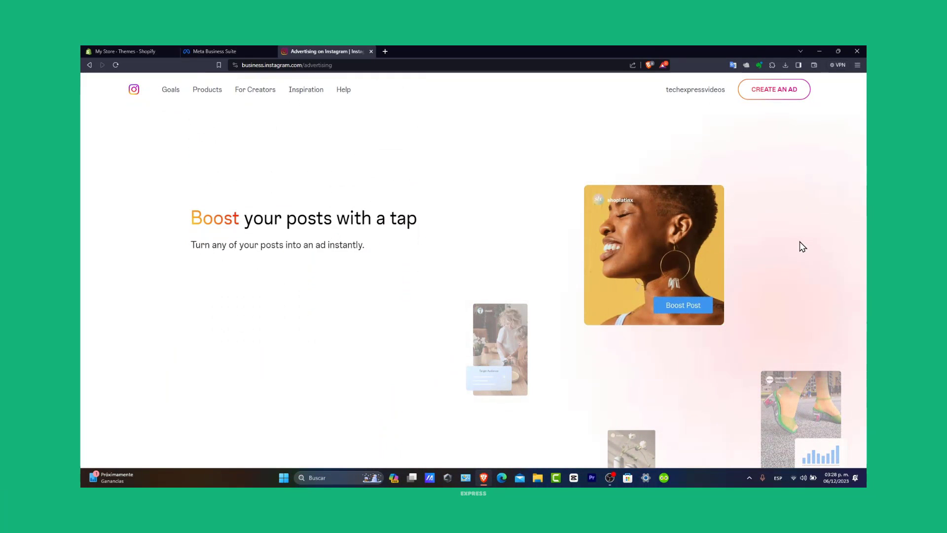
{"action": "scroll", "coordinate": [803, 247], "scroll_direction": "down", "scroll_amount": 3}
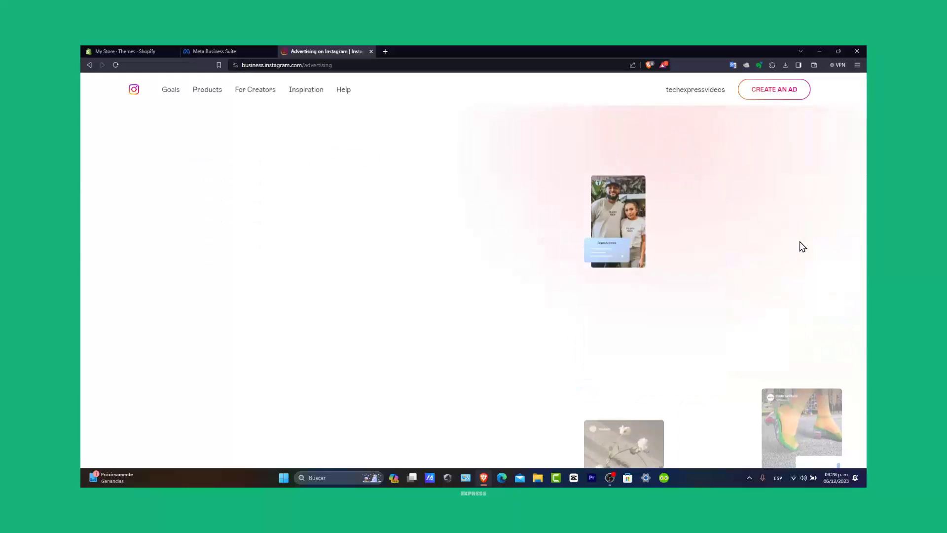
{"action": "scroll", "coordinate": [803, 246], "scroll_direction": "down", "scroll_amount": 2}
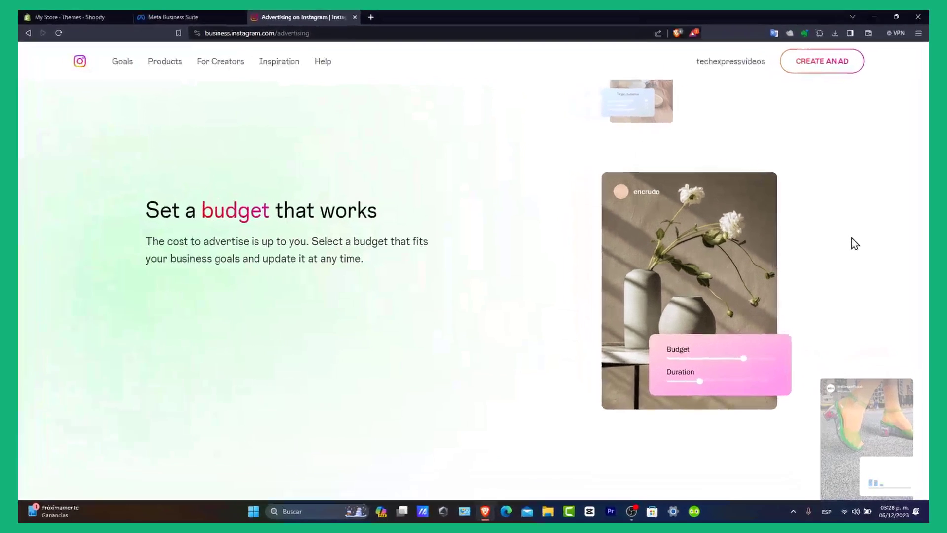
{"action": "scroll", "coordinate": [802, 247], "scroll_direction": "down", "scroll_amount": 3}
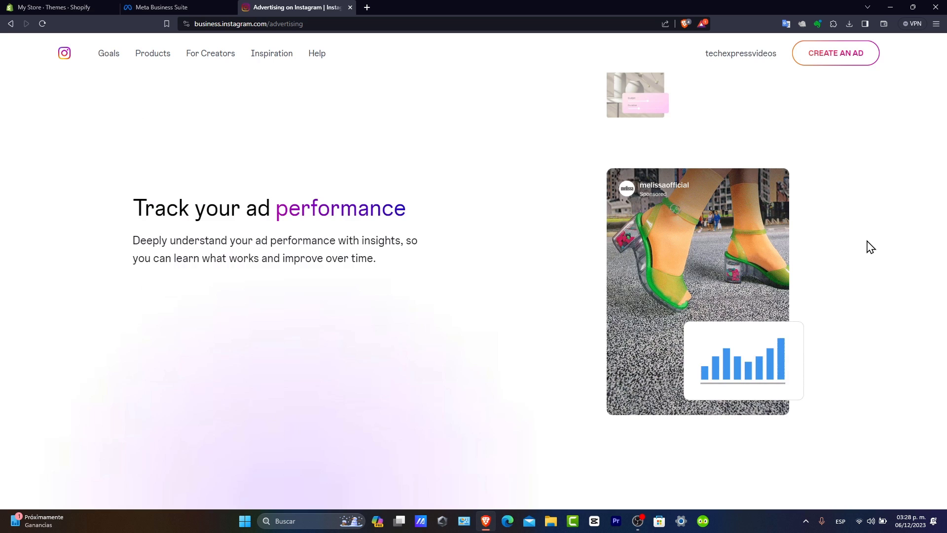
{"action": "scroll", "coordinate": [870, 246], "scroll_direction": "down", "scroll_amount": 3}
{"action": "scroll", "coordinate": [871, 247], "scroll_direction": "down", "scroll_amount": 5}
{"action": "scroll", "coordinate": [871, 246], "scroll_direction": "down", "scroll_amount": 4}
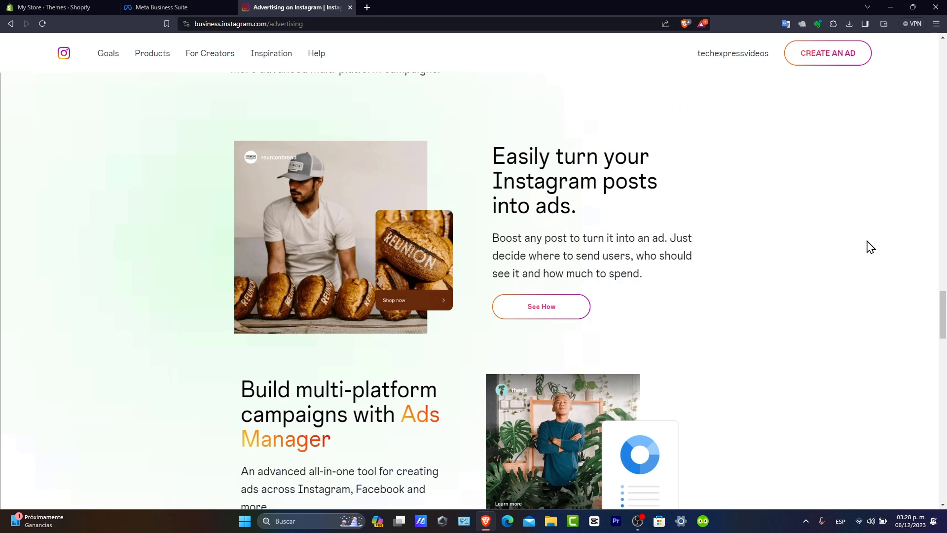
{"action": "scroll", "coordinate": [871, 247], "scroll_direction": "down", "scroll_amount": 3}
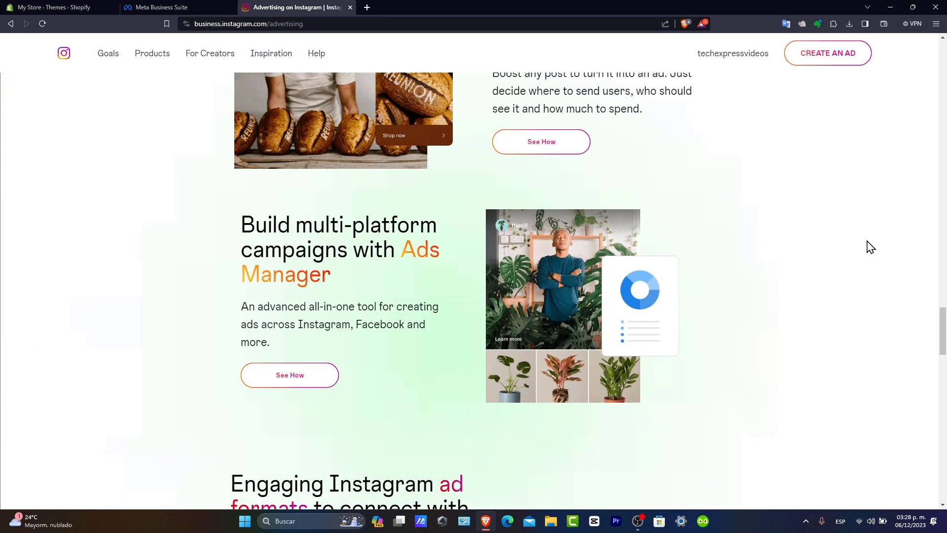
{"action": "scroll", "coordinate": [871, 246], "scroll_direction": "up", "scroll_amount": 5}
{"action": "scroll", "coordinate": [867, 248], "scroll_direction": "up", "scroll_amount": 3}
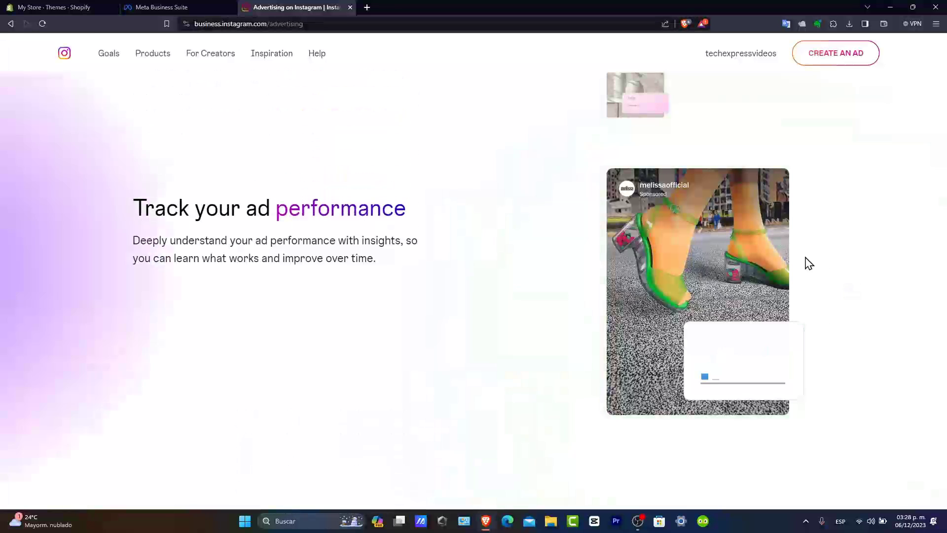
{"action": "left_click", "coordinate": [141, 7]}
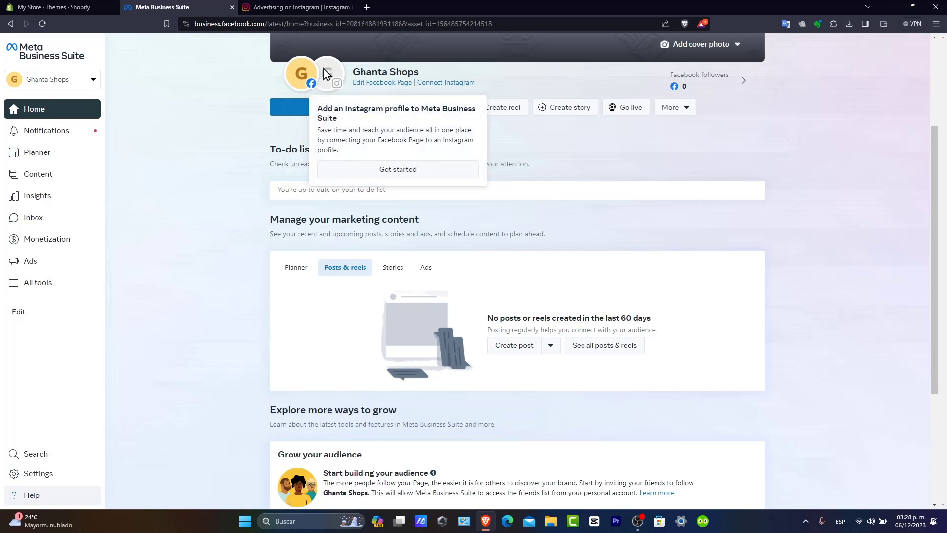
Step: Switch the Meta business account to Express Store and return to the Shopify Themes page
{"action": "left_click", "coordinate": [84, 88]}
{"action": "left_click", "coordinate": [106, 202]}
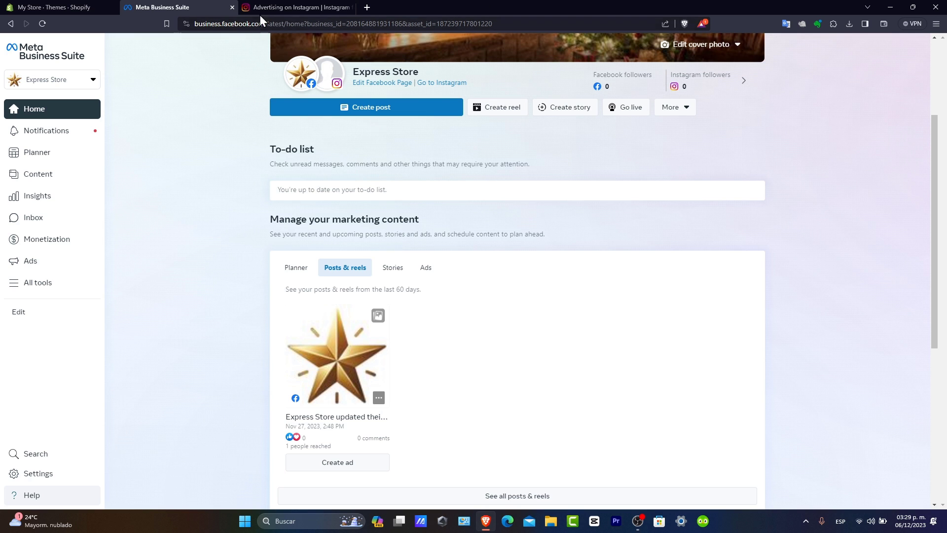
{"action": "left_click", "coordinate": [68, 1]}
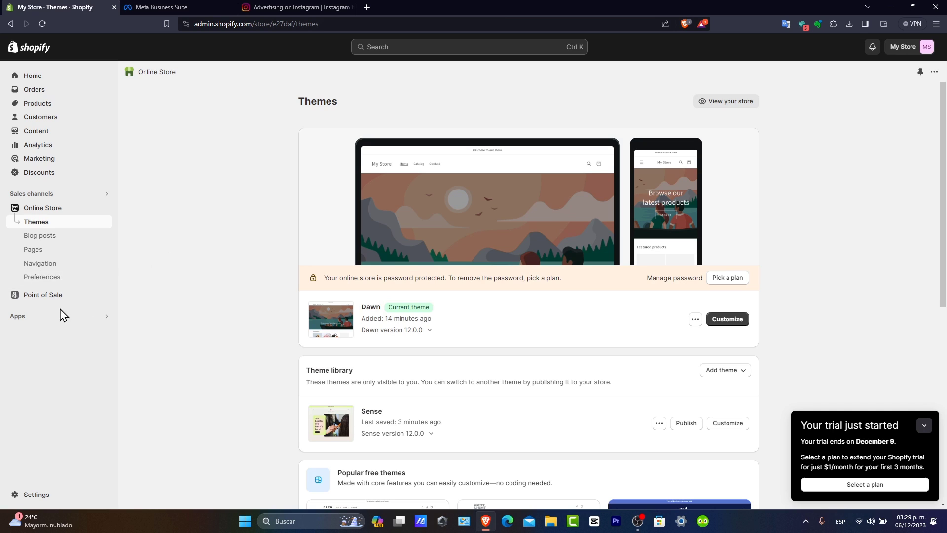
Step: Install the Facebook & Instagram app as a Shopify sales channel and dismiss the trial notice
{"action": "left_click", "coordinate": [92, 201]}
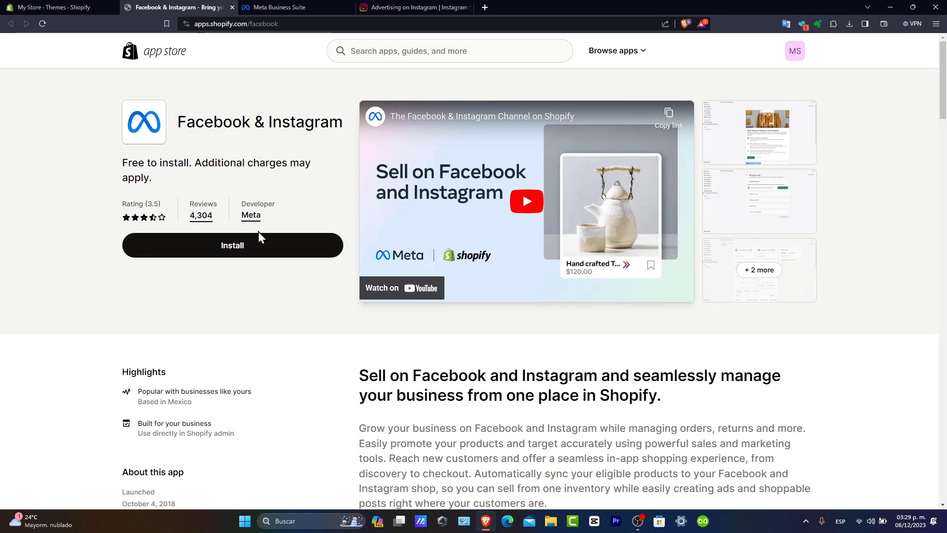
{"action": "left_click", "coordinate": [254, 242]}
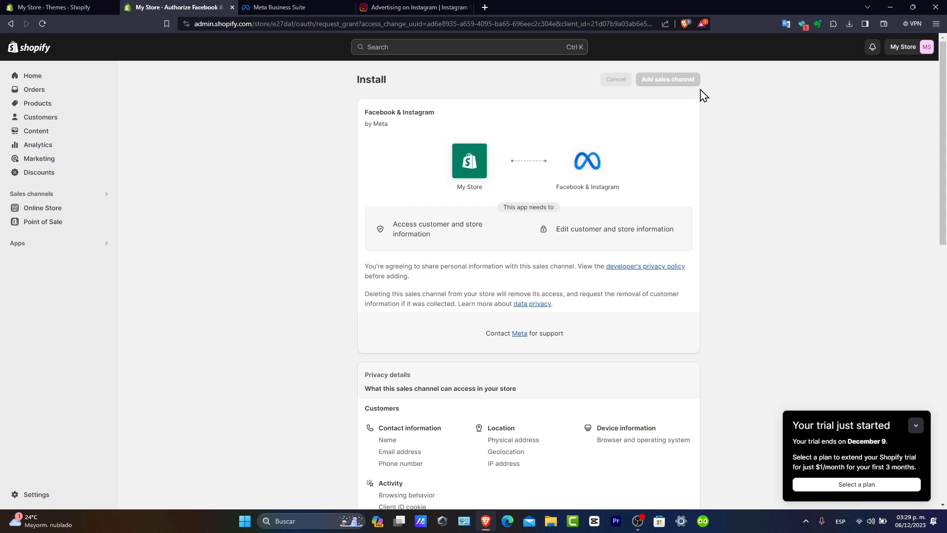
{"action": "left_click", "coordinate": [916, 427]}
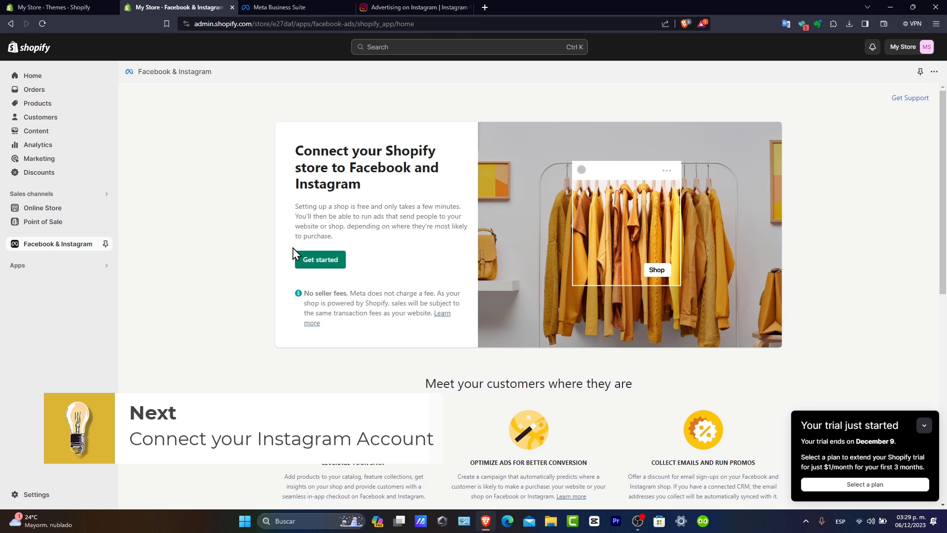
Step: Log in with the Facebook account for the shop setup and select the Ghanta Shops page
{"action": "left_click", "coordinate": [318, 263]}
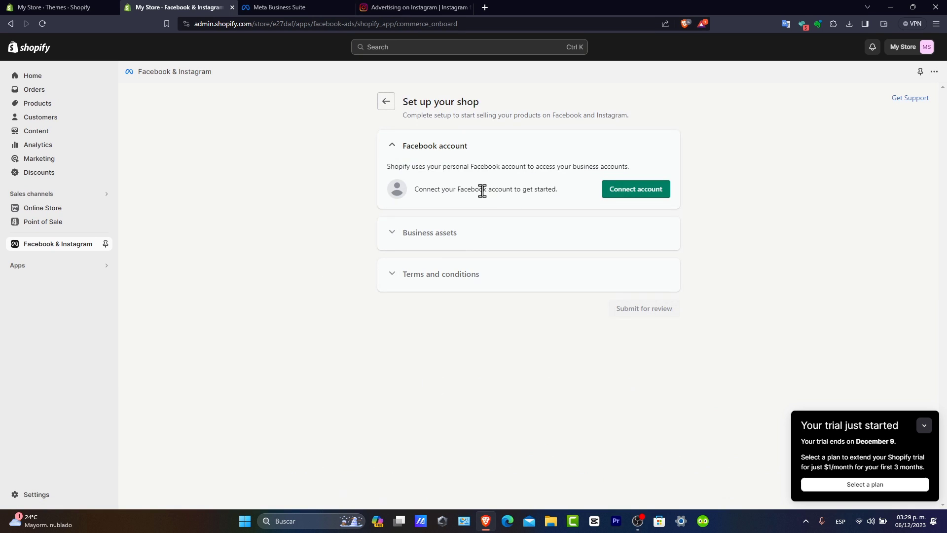
{"action": "left_click_drag", "start_coordinate": [482, 191], "coordinate": [560, 193]}
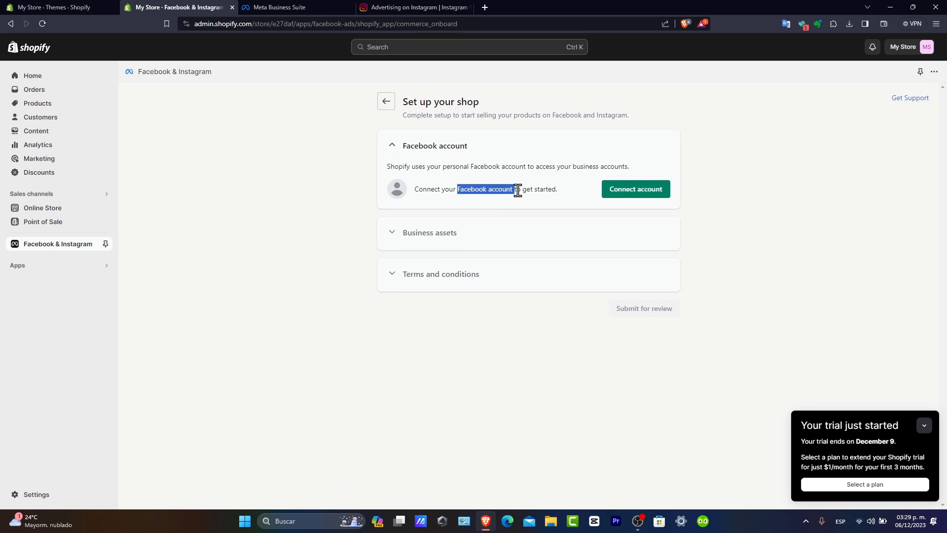
{"action": "left_click", "coordinate": [637, 191]}
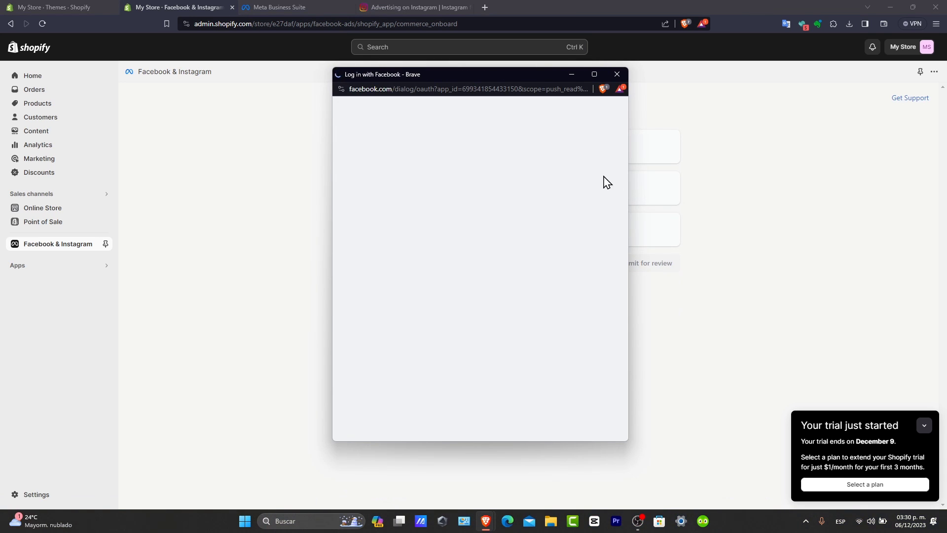
{"action": "left_click", "coordinate": [530, 337]}
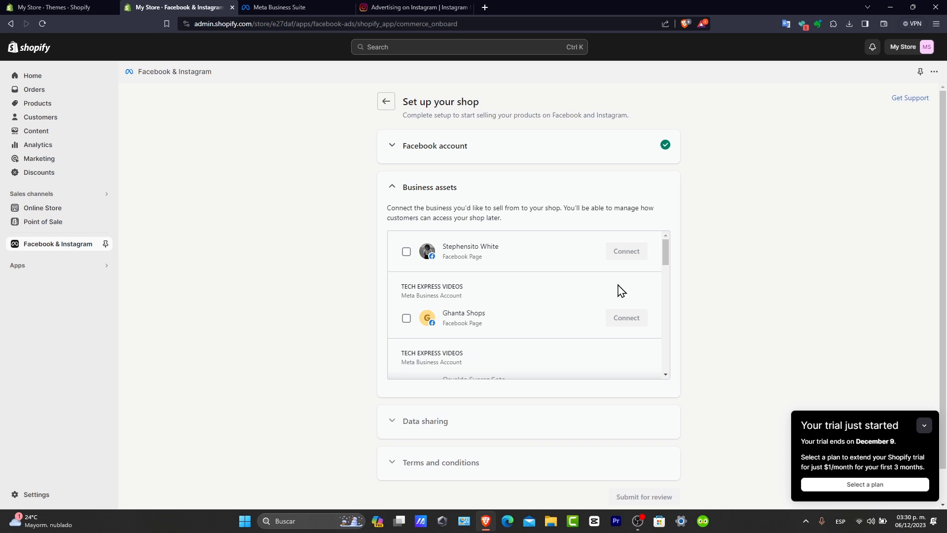
{"action": "mouse_move", "coordinate": [662, 267]}
{"action": "left_mouse_down"}
{"action": "mouse_move", "coordinate": [667, 325]}
{"action": "mouse_move", "coordinate": [672, 272]}
{"action": "left_mouse_up"}
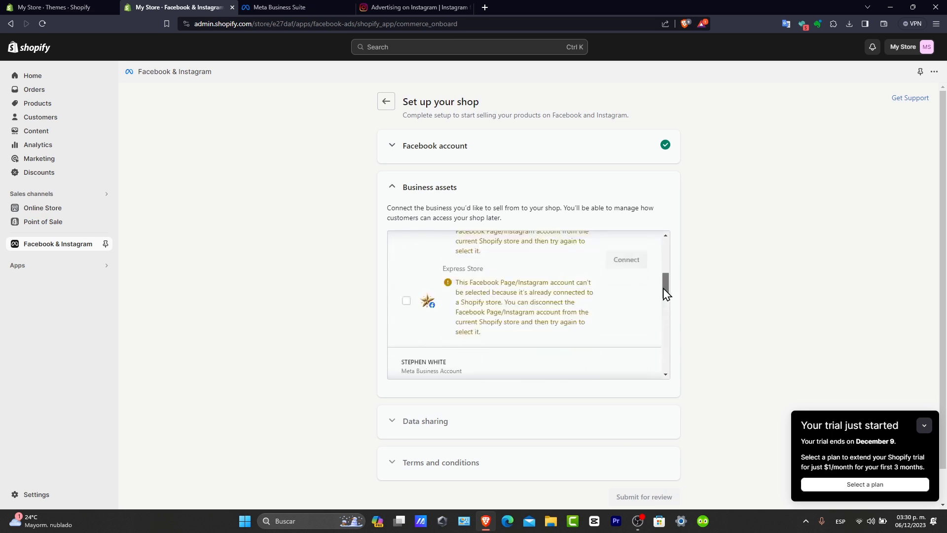
{"action": "left_click", "coordinate": [406, 299]}
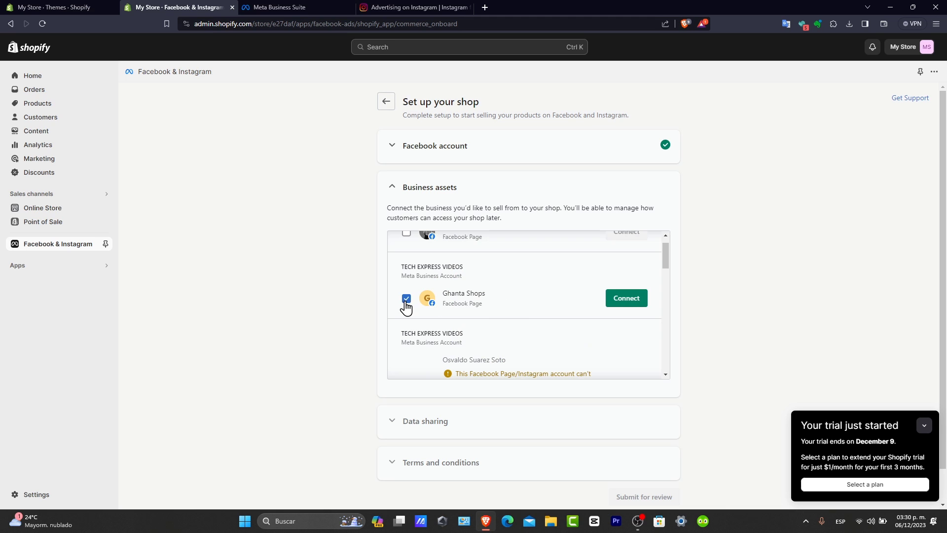
Step: Connect the Ghanta Shops page and save Maximum data sharing
{"action": "left_click", "coordinate": [626, 298]}
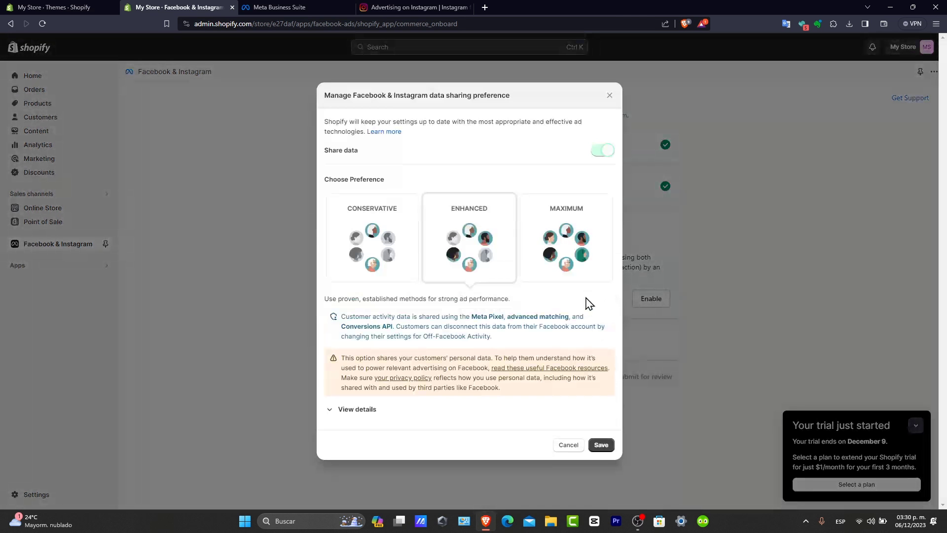
{"action": "left_click", "coordinate": [555, 254]}
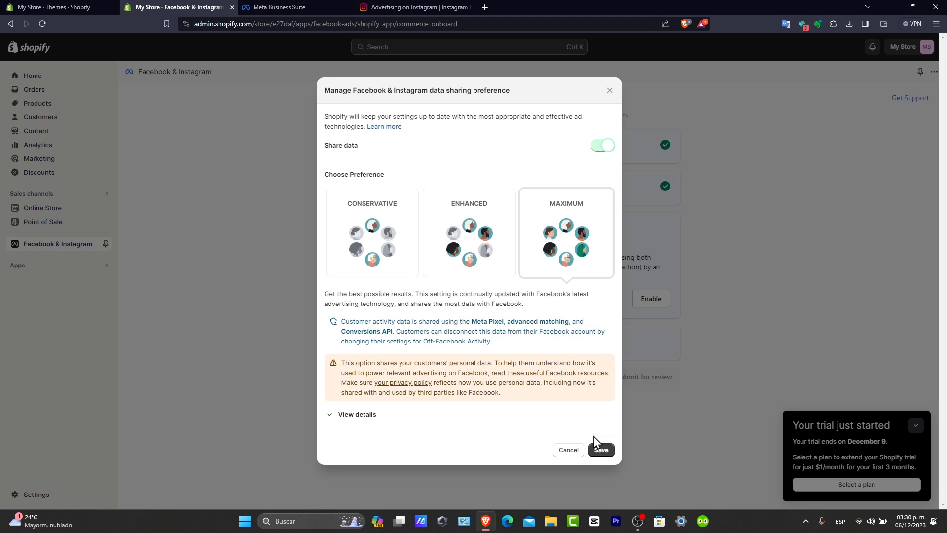
{"action": "left_click", "coordinate": [600, 450]}
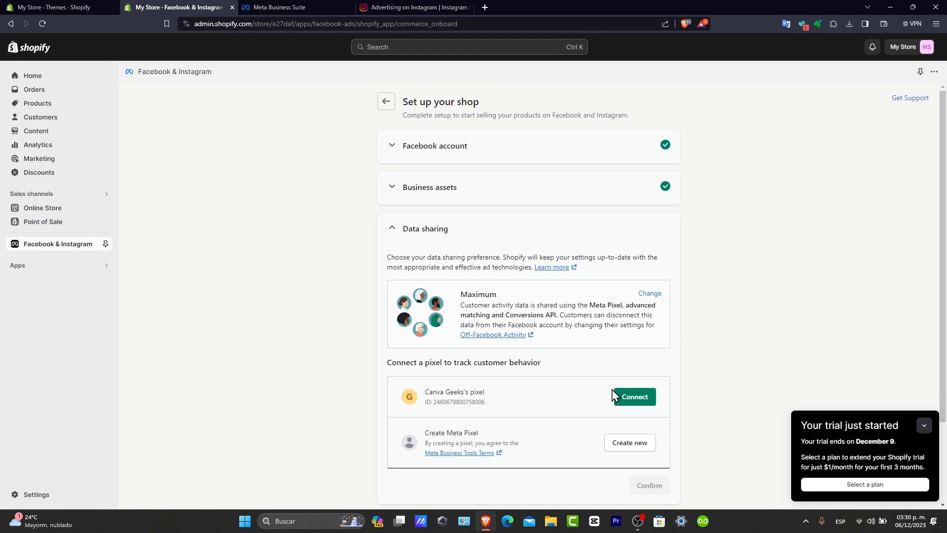
Step: Connect Canva Geeks's pixel, accept the Seller Agreement and submit the setup for review
{"action": "left_click", "coordinate": [635, 397]}
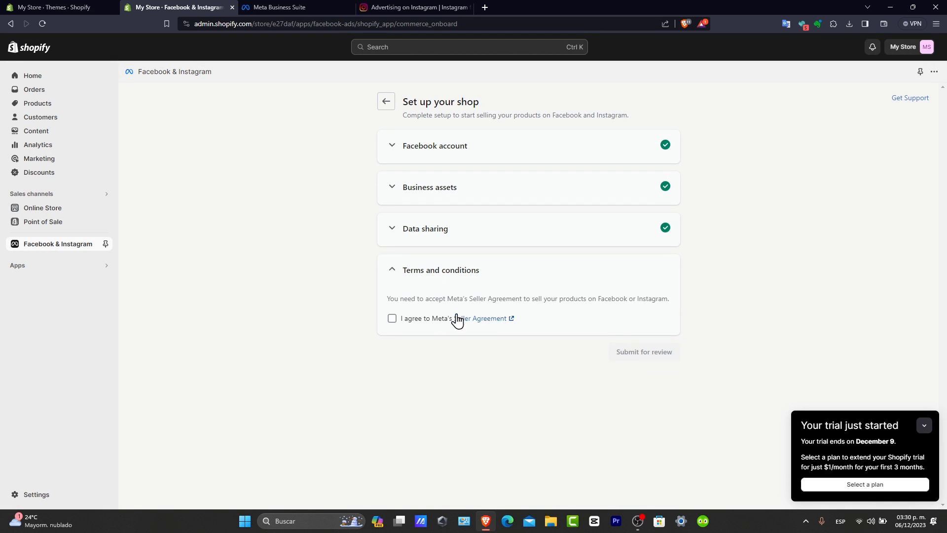
{"action": "left_click", "coordinate": [409, 324]}
{"action": "left_click", "coordinate": [661, 309]}
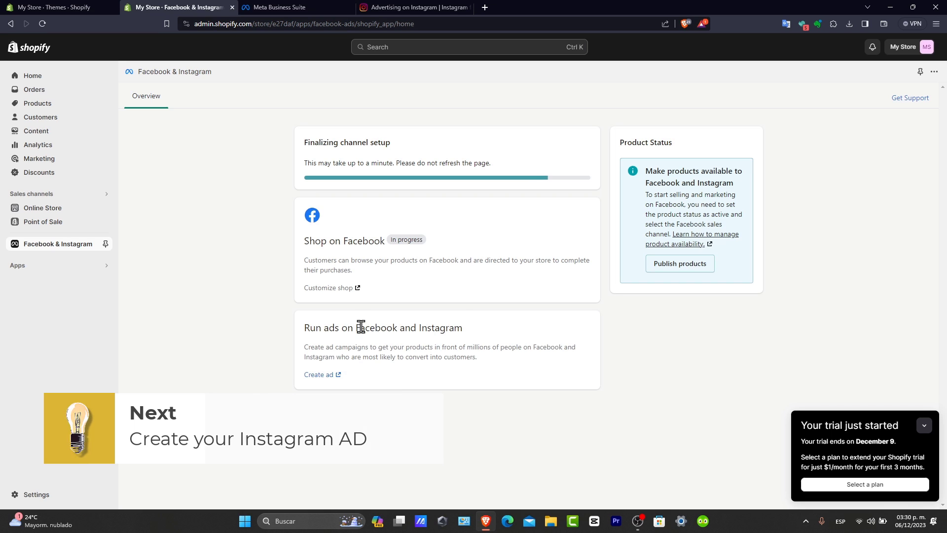
Step: Dismiss the ad-blocker warning and switch to the ad account holding Sale Shopify Product 1 Campaign
{"action": "left_click_drag", "start_coordinate": [349, 328], "coordinate": [464, 321]}
{"action": "left_click", "coordinate": [616, 424]}
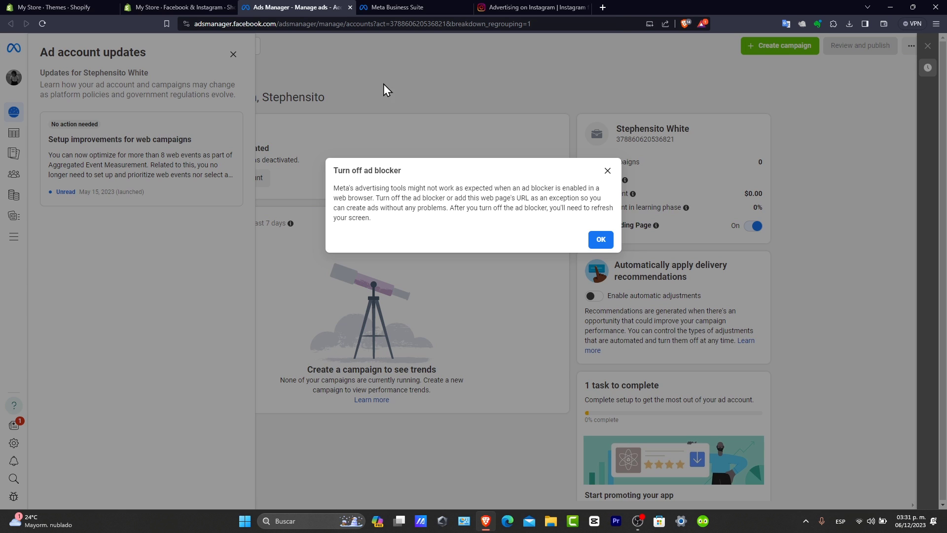
{"action": "left_click", "coordinate": [599, 239]}
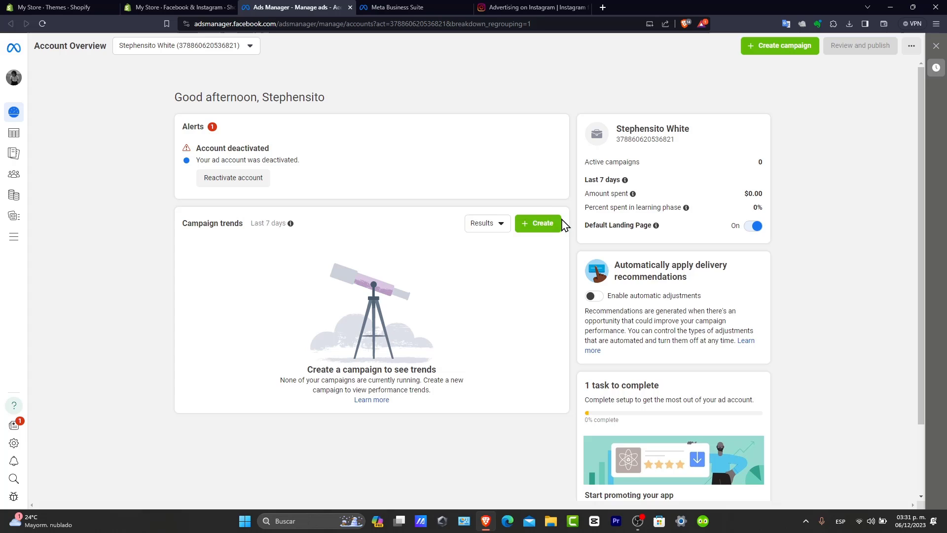
{"action": "left_click", "coordinate": [227, 51]}
{"action": "left_click", "coordinate": [201, 117]}
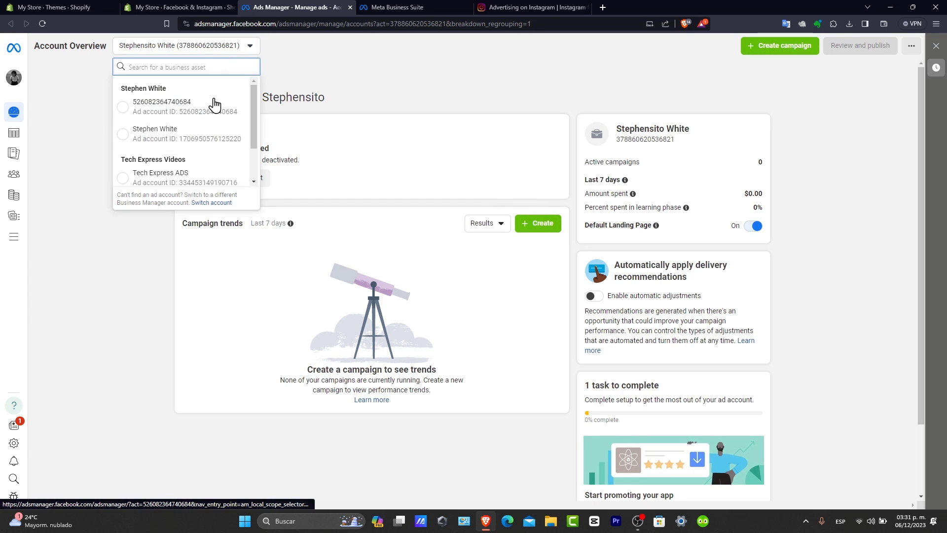
{"action": "left_click", "coordinate": [196, 106]}
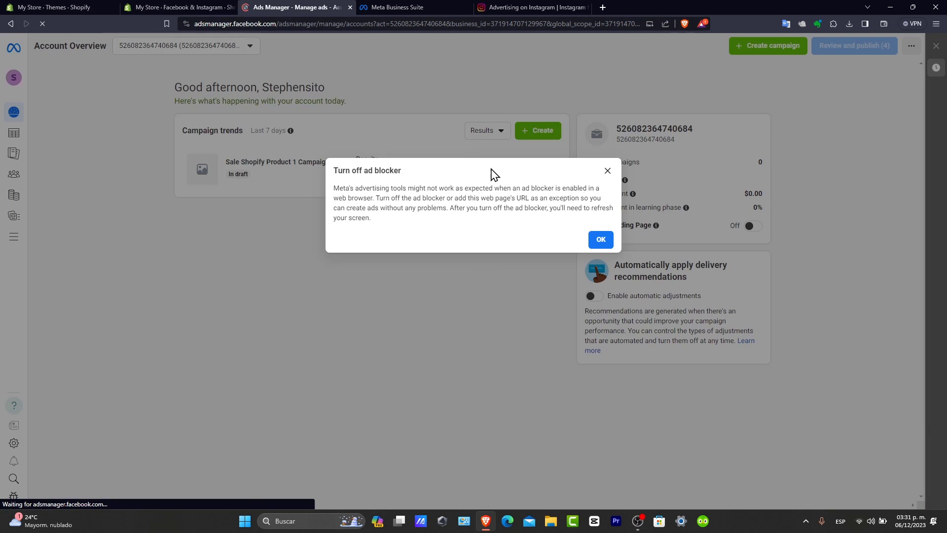
{"action": "left_click", "coordinate": [600, 240]}
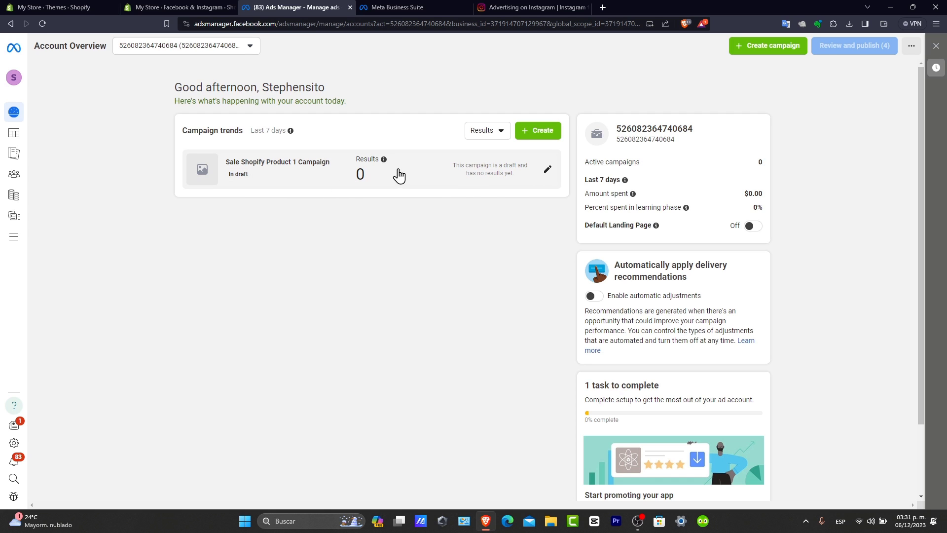
Step: Create a new campaign with Auction buying type and the Sales objective
{"action": "left_click", "coordinate": [533, 130]}
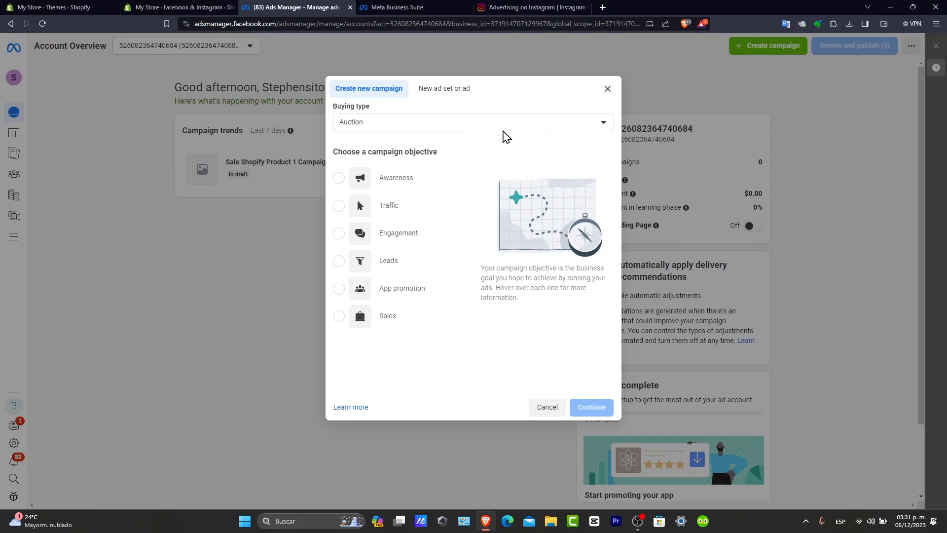
{"action": "left_click", "coordinate": [433, 123]}
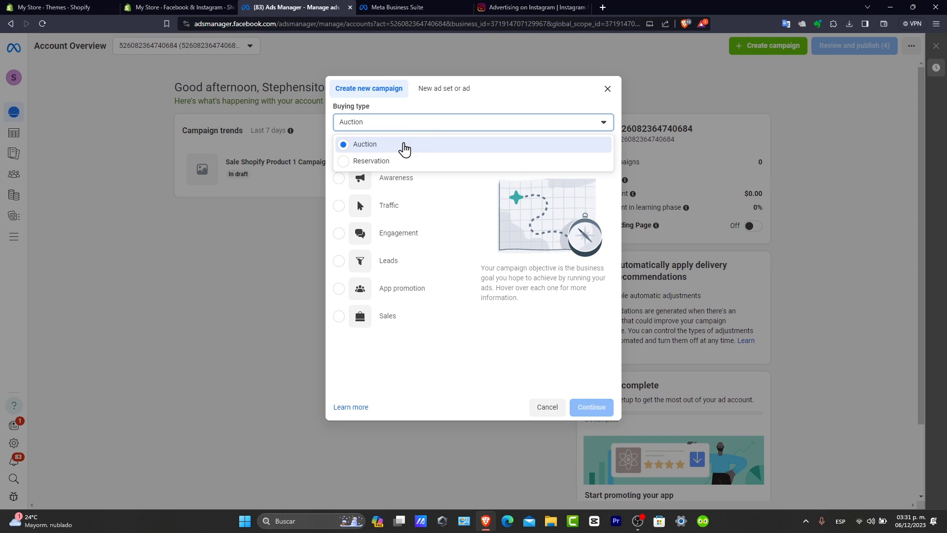
{"action": "left_click", "coordinate": [403, 145]}
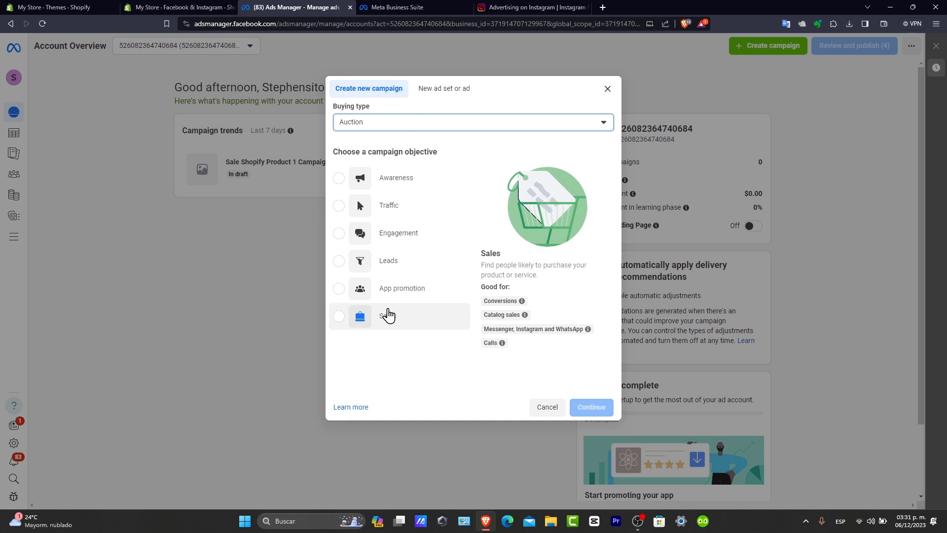
{"action": "mouse_move", "coordinate": [388, 316]}
{"action": "left_click", "coordinate": [343, 317]}
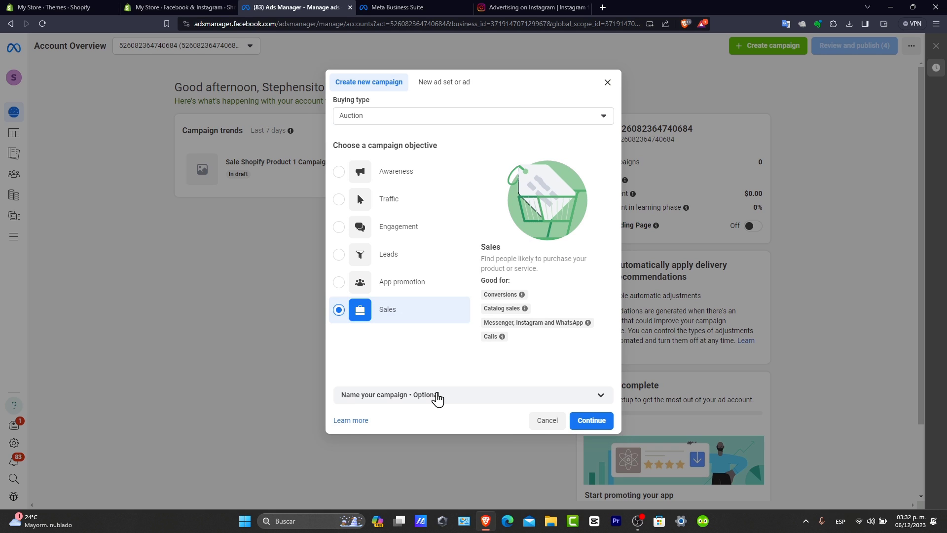
Step: Name the campaign Shopify Store, the ad set Tier 1 and the ad Product 1
{"action": "left_click", "coordinate": [433, 394]}
{"action": "type", "text": "Shopify Store"}
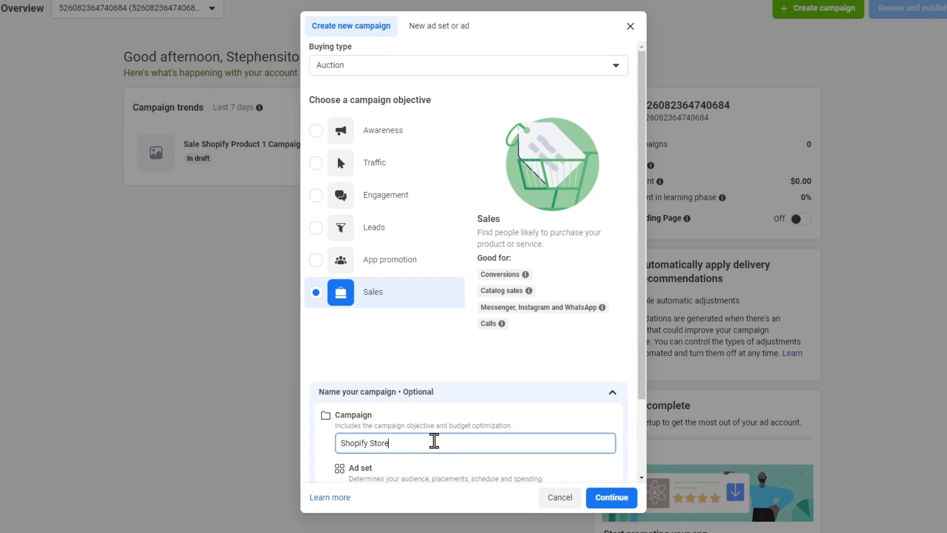
{"action": "scroll", "coordinate": [434, 441], "scroll_direction": "down", "scroll_amount": 2}
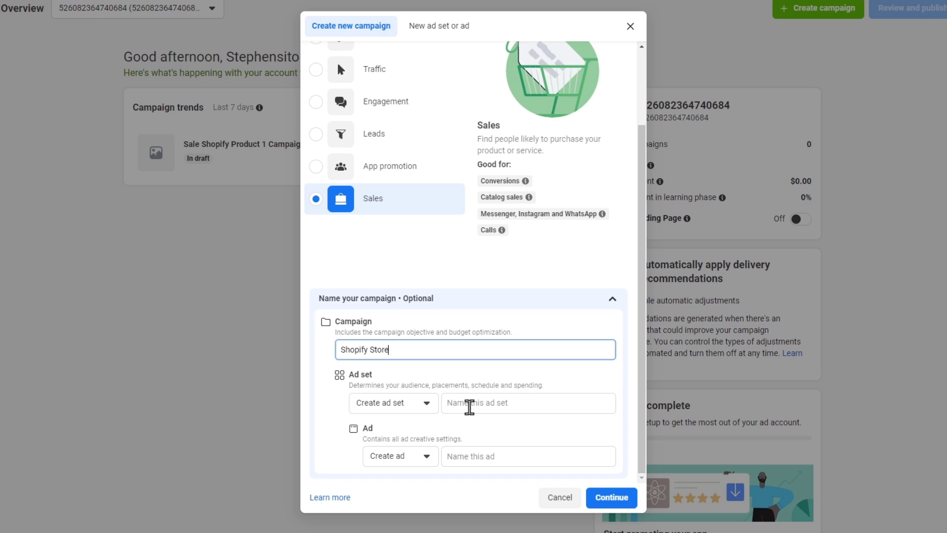
{"action": "left_click", "coordinate": [471, 407]}
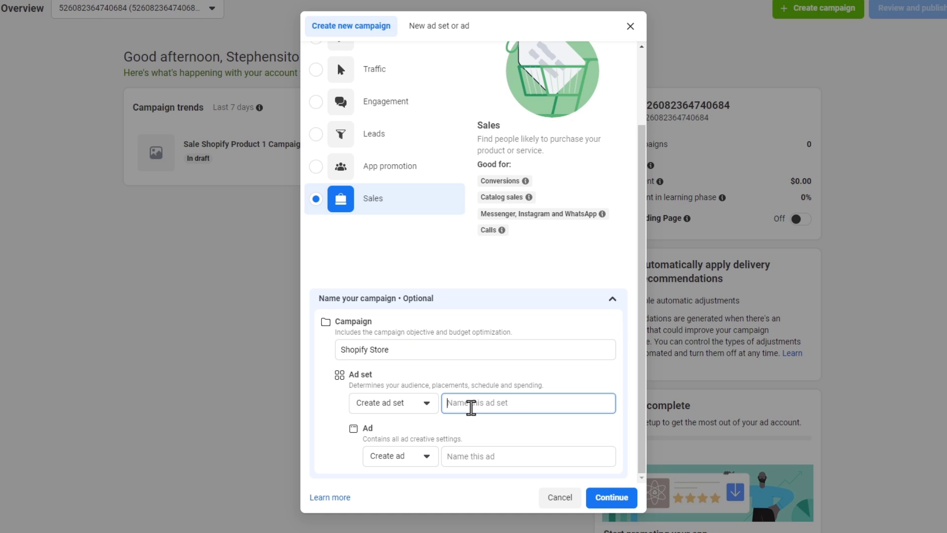
{"action": "type", "text": "Tier 1"}
{"action": "left_click", "coordinate": [498, 454]}
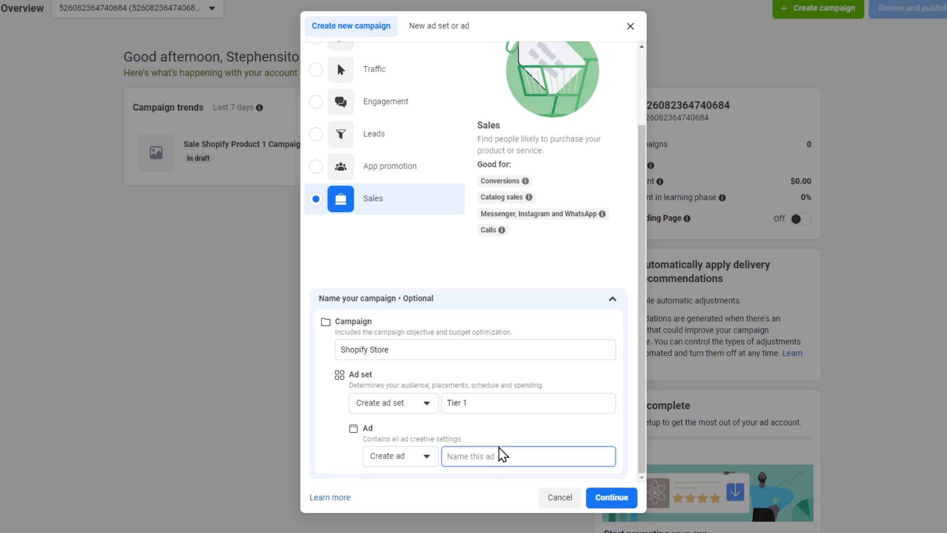
{"action": "type", "text": "Product 1"}
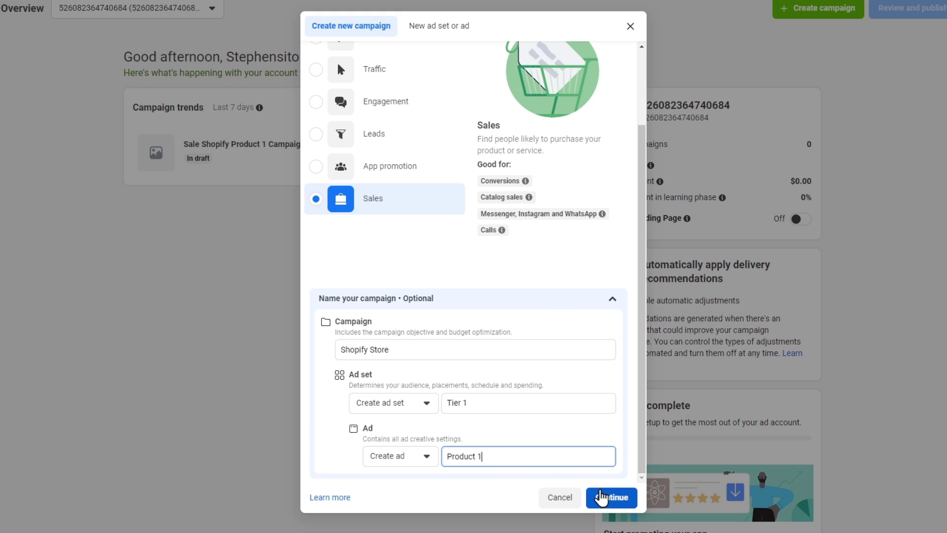
Step: Confirm the names and build it as a Manual sales campaign
{"action": "left_click", "coordinate": [605, 495]}
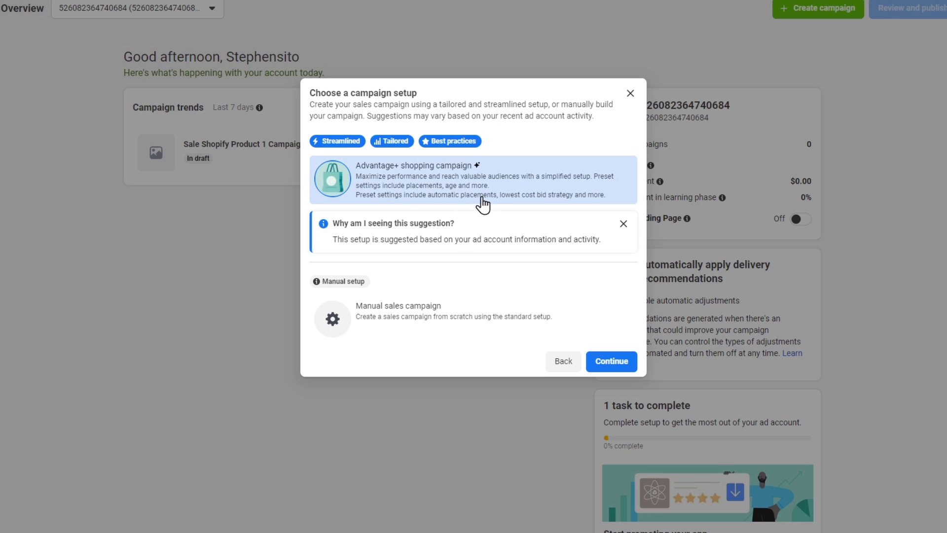
{"action": "left_click", "coordinate": [481, 318]}
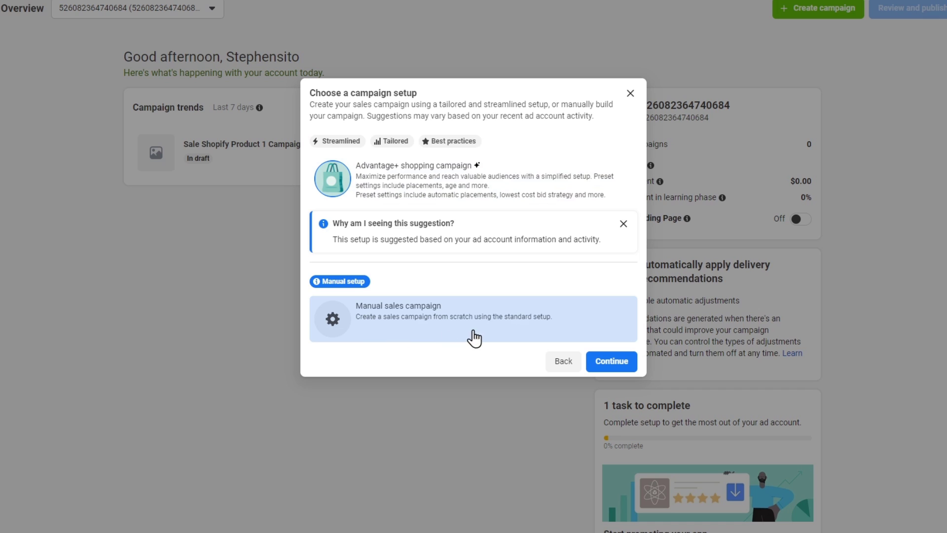
{"action": "left_click", "coordinate": [612, 361]}
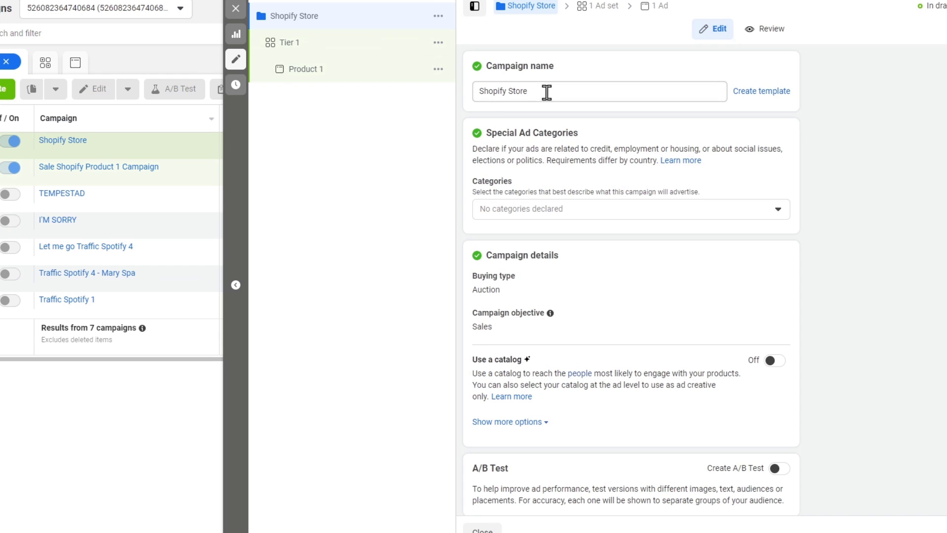
Step: Look over the Shopify Store campaign settings, then open the Tier 1 ad set editor
{"action": "scroll", "coordinate": [599, 214], "scroll_direction": "down", "scroll_amount": 2}
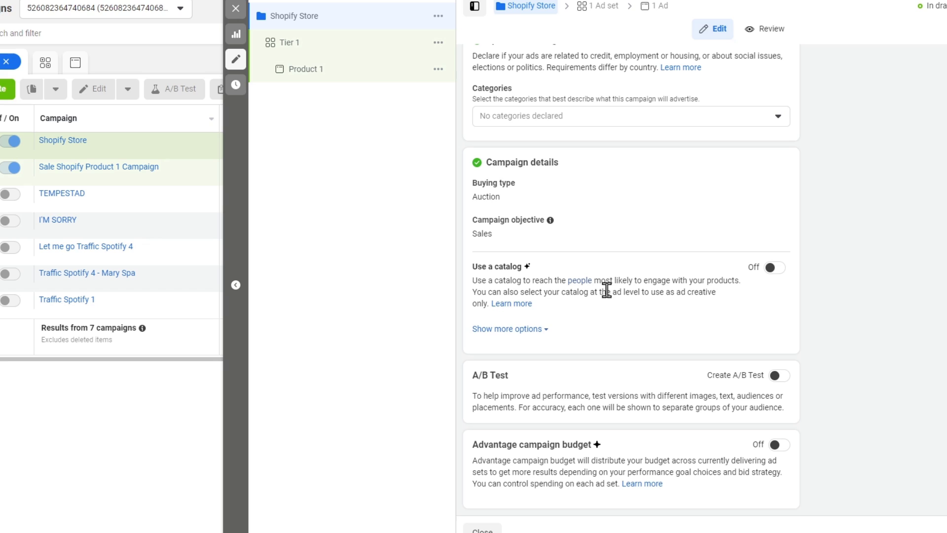
{"action": "left_click_drag", "start_coordinate": [521, 377], "coordinate": [468, 384]}
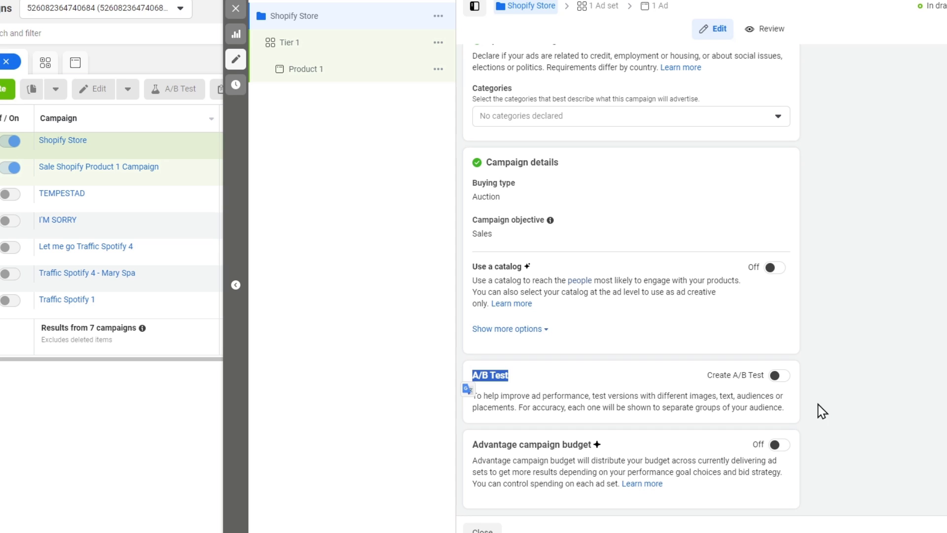
{"action": "left_click", "coordinate": [844, 407]}
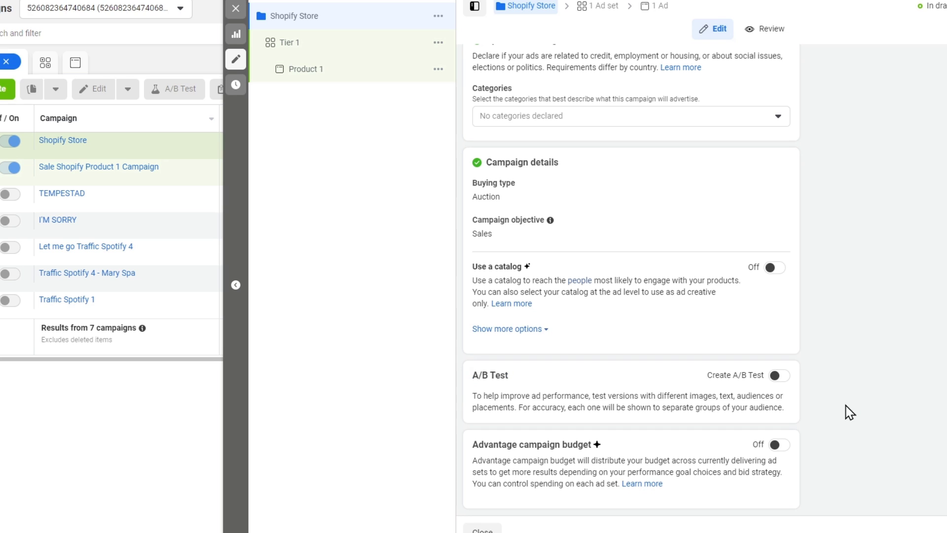
{"action": "left_click", "coordinate": [327, 48]}
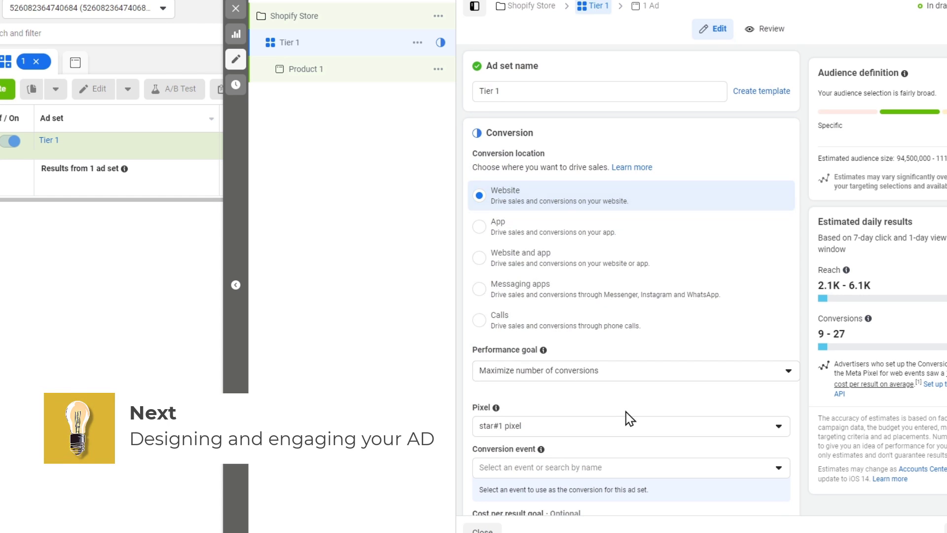
{"action": "scroll", "coordinate": [626, 417], "scroll_direction": "down", "scroll_amount": 8}
{"action": "scroll", "coordinate": [603, 270], "scroll_direction": "up", "scroll_amount": 4}
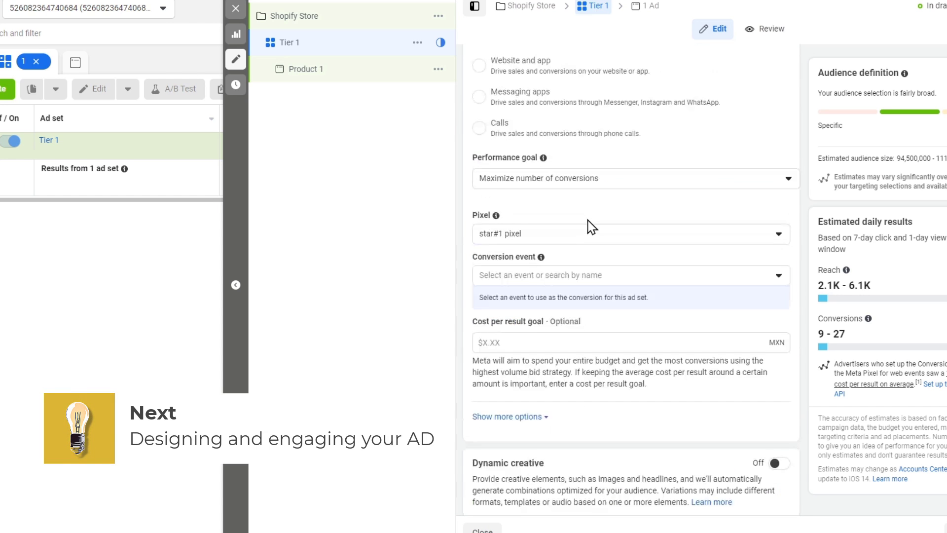
{"action": "left_click", "coordinate": [560, 240]}
{"action": "left_click", "coordinate": [560, 240]}
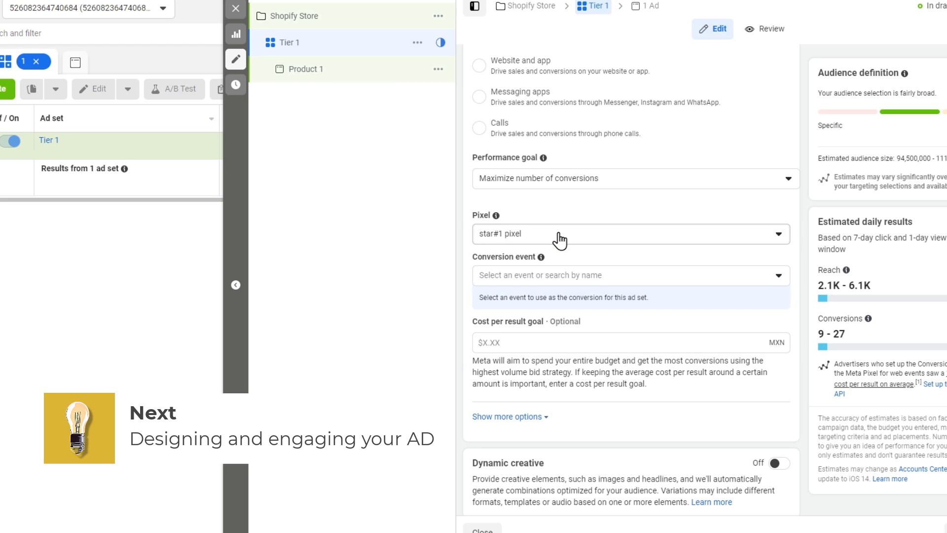
{"action": "left_click", "coordinate": [563, 281]}
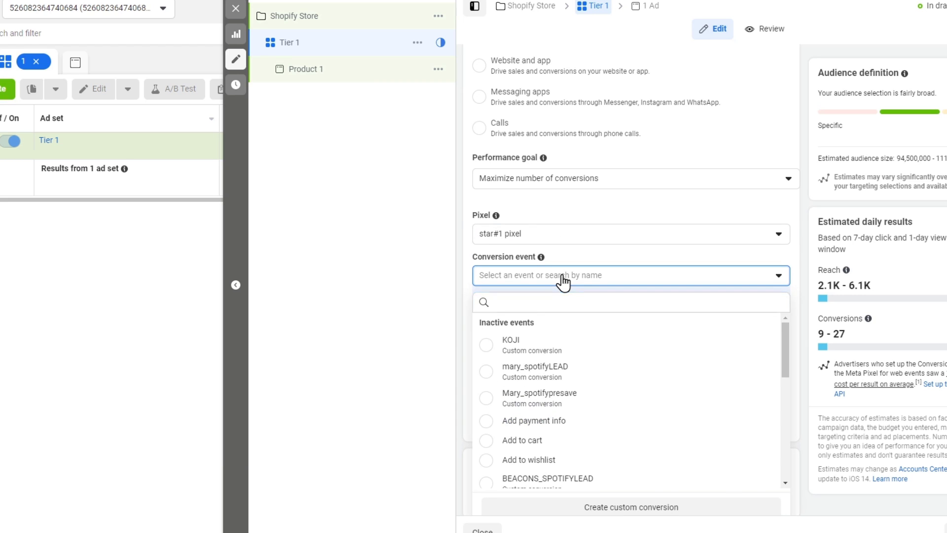
{"action": "left_click", "coordinate": [563, 281]}
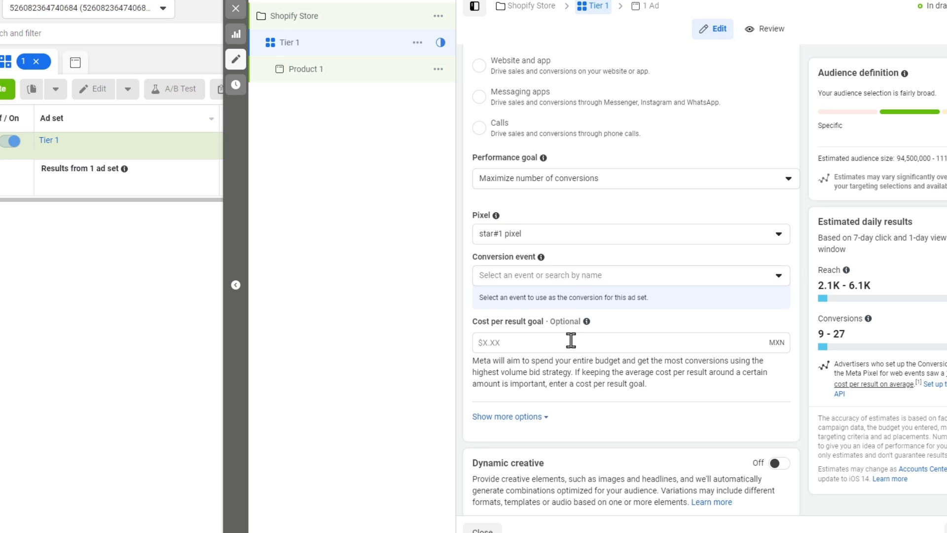
Step: Keep a Daily Budget for the Tier 1 ad set and enter the new budget amount
{"action": "scroll", "coordinate": [571, 340], "scroll_direction": "down", "scroll_amount": 4}
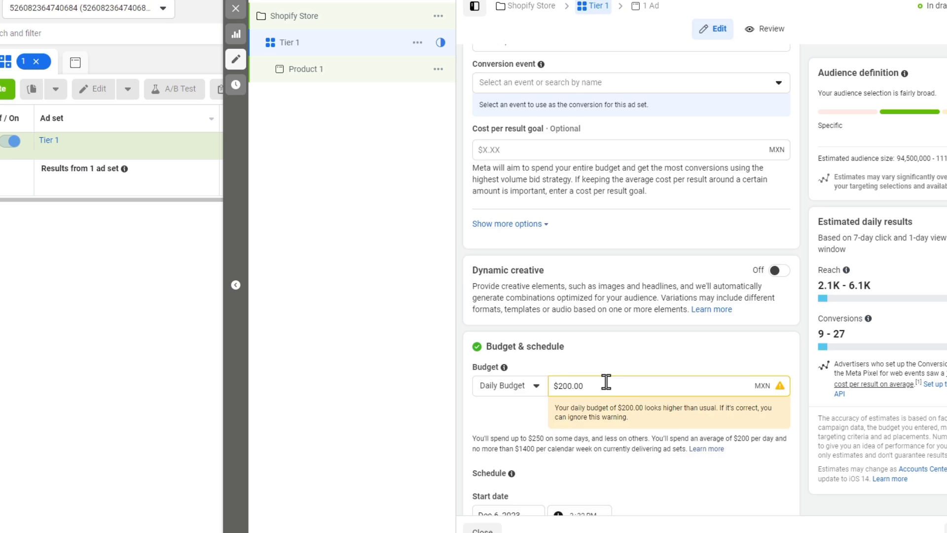
{"action": "scroll", "coordinate": [606, 382], "scroll_direction": "down", "scroll_amount": 4}
{"action": "left_click", "coordinate": [523, 201]}
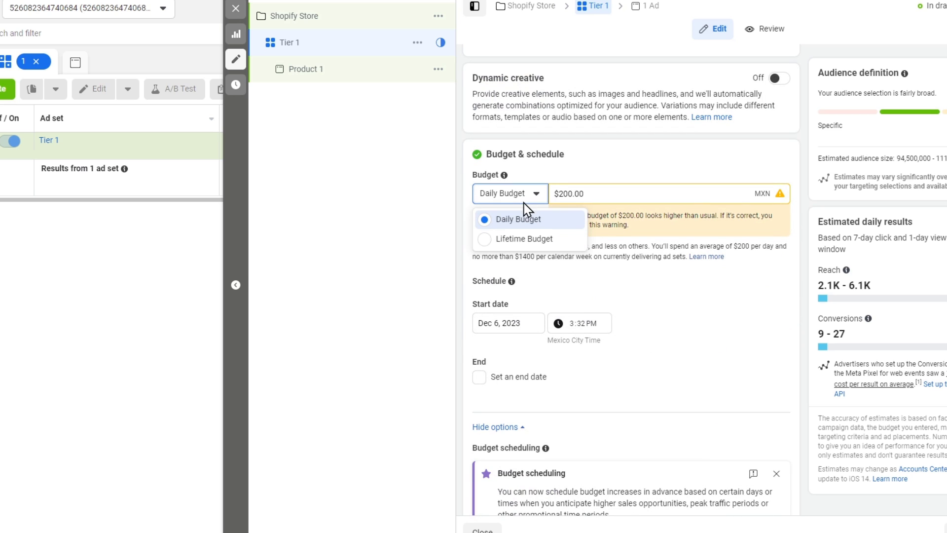
{"action": "left_click", "coordinate": [538, 240]}
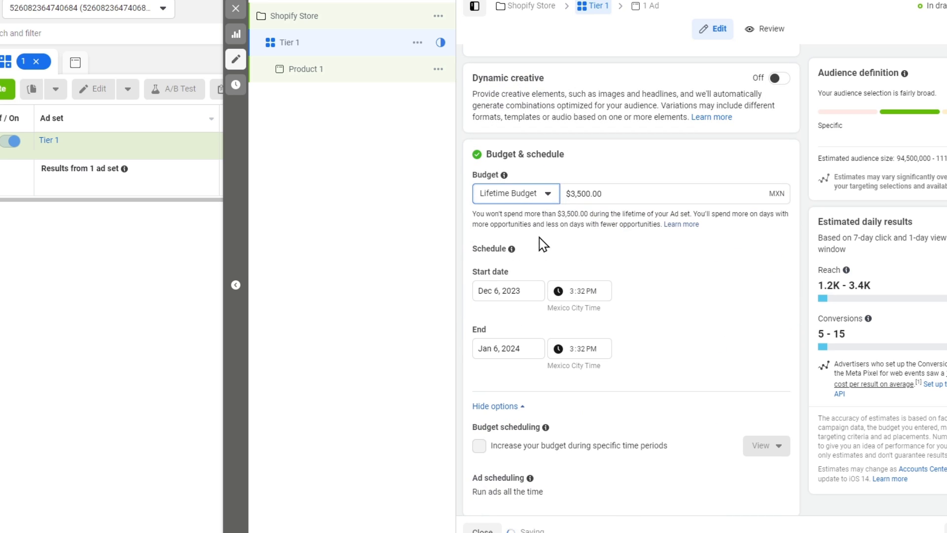
{"action": "triple_click", "coordinate": [601, 195]}
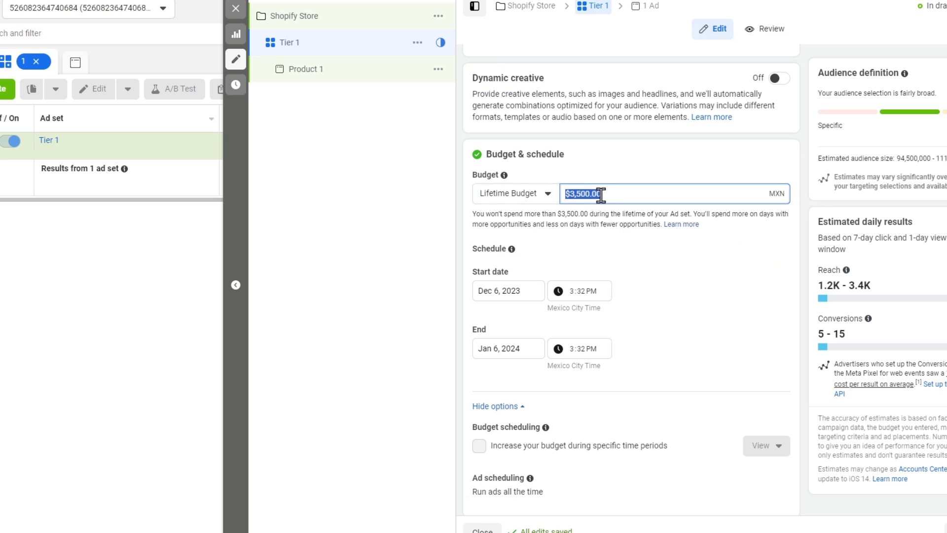
{"action": "left_click", "coordinate": [530, 197]}
{"action": "left_click", "coordinate": [499, 218]}
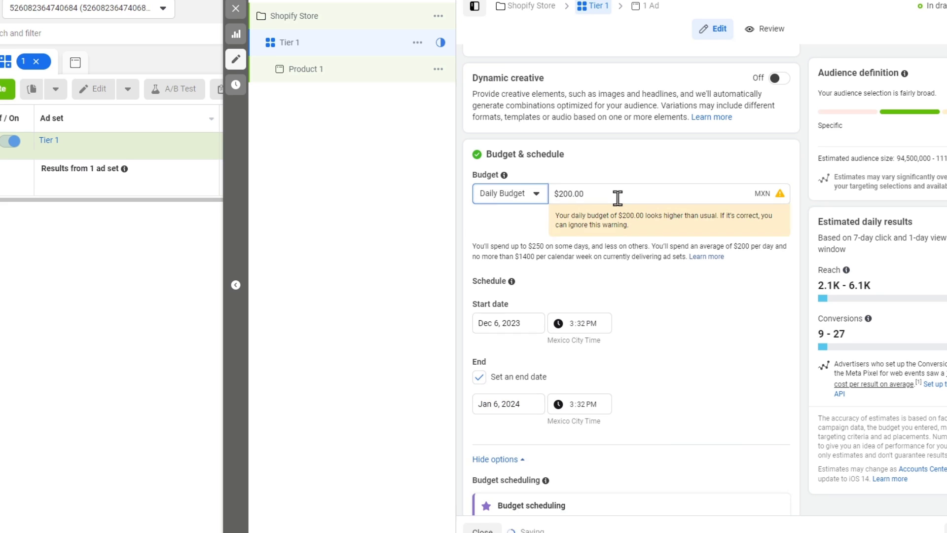
{"action": "double_click", "coordinate": [619, 196]}
{"action": "type", "text": "200"}
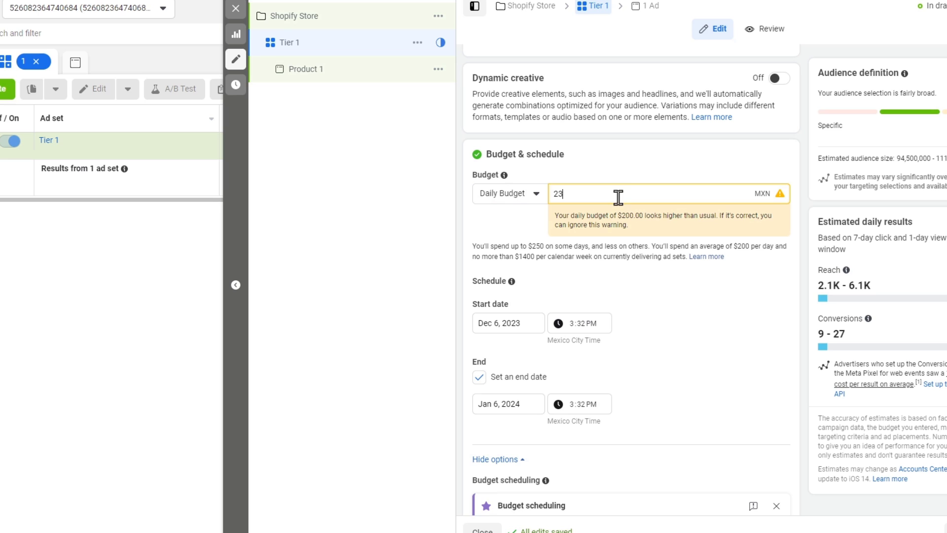
{"action": "left_click", "coordinate": [635, 172]}
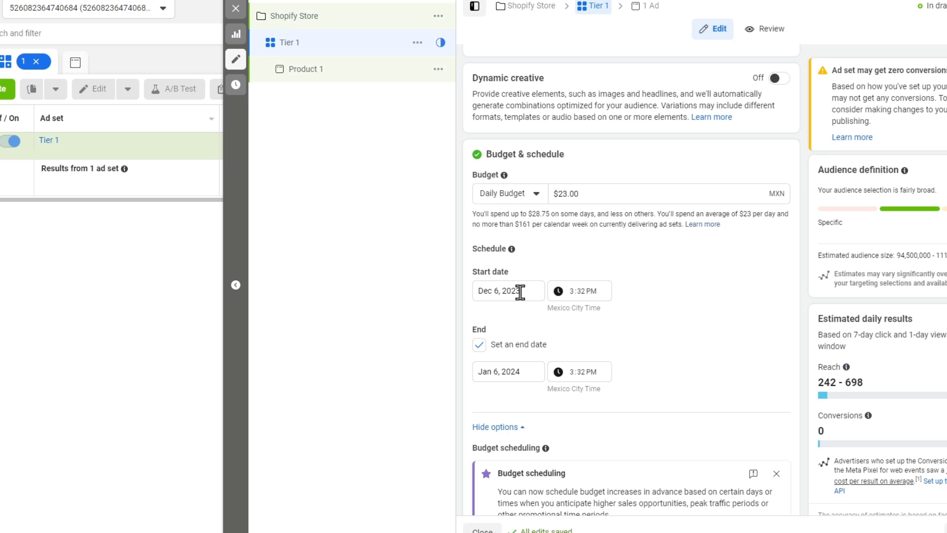
Step: Set the ad set's start date to Dec 7, 2023 and remove the end date
{"action": "left_click", "coordinate": [495, 291]}
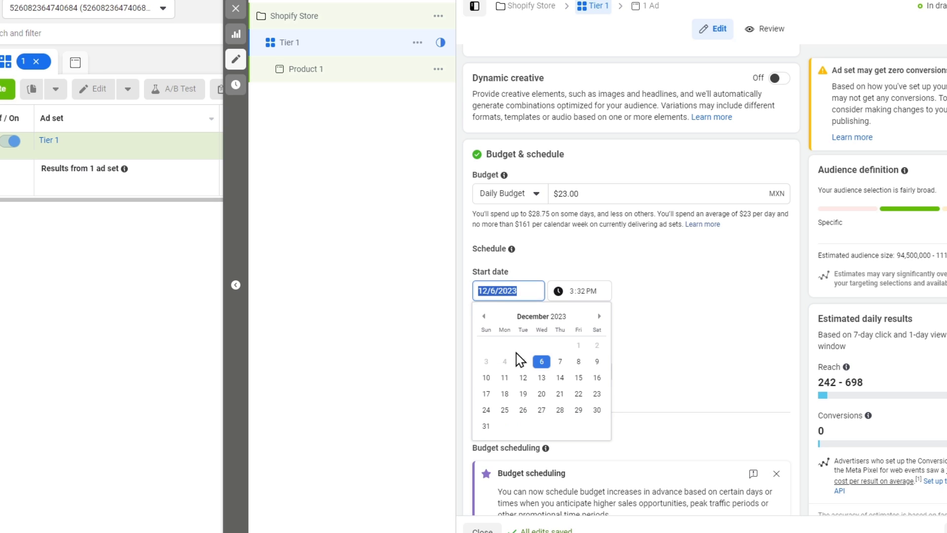
{"action": "left_click", "coordinate": [567, 366]}
{"action": "left_click", "coordinate": [633, 324]}
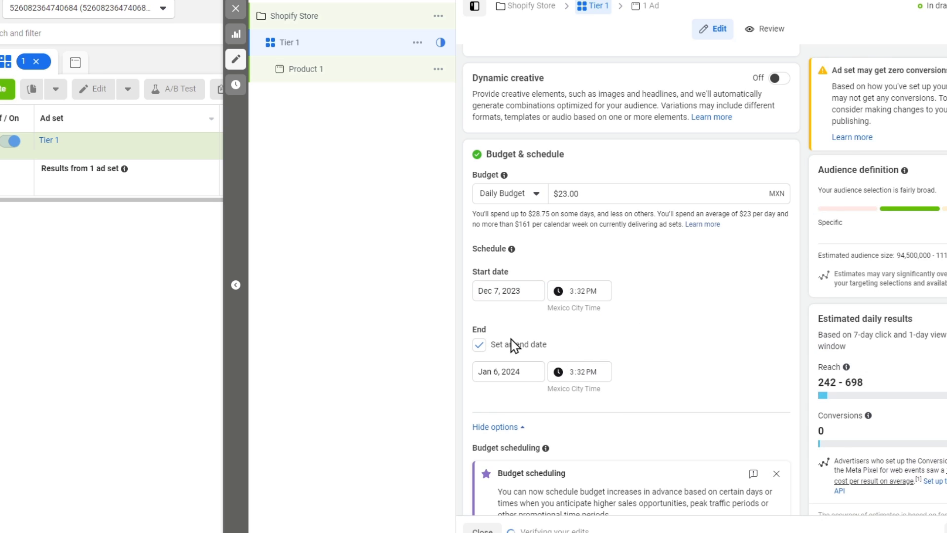
{"action": "left_click", "coordinate": [479, 345]}
{"action": "scroll", "coordinate": [641, 355], "scroll_direction": "down", "scroll_amount": 3}
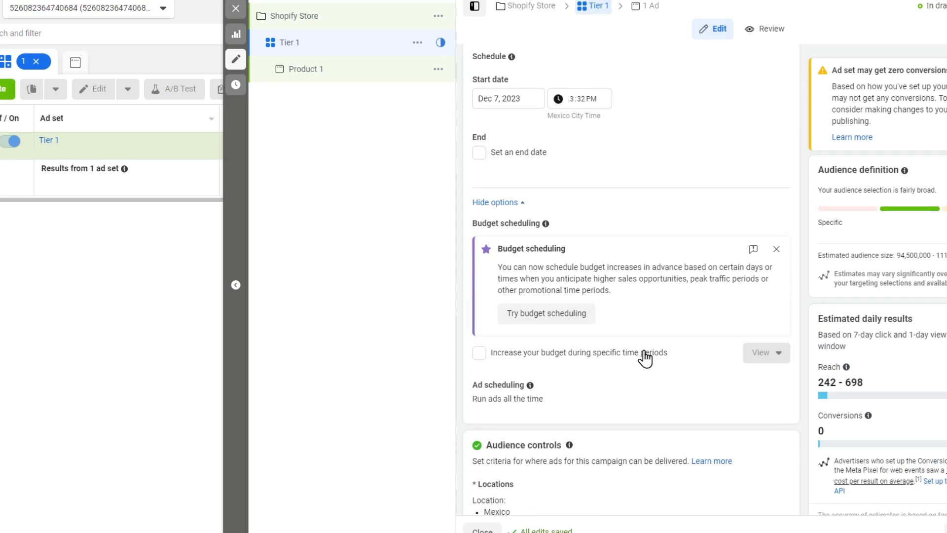
{"action": "scroll", "coordinate": [642, 355], "scroll_direction": "down", "scroll_amount": 5}
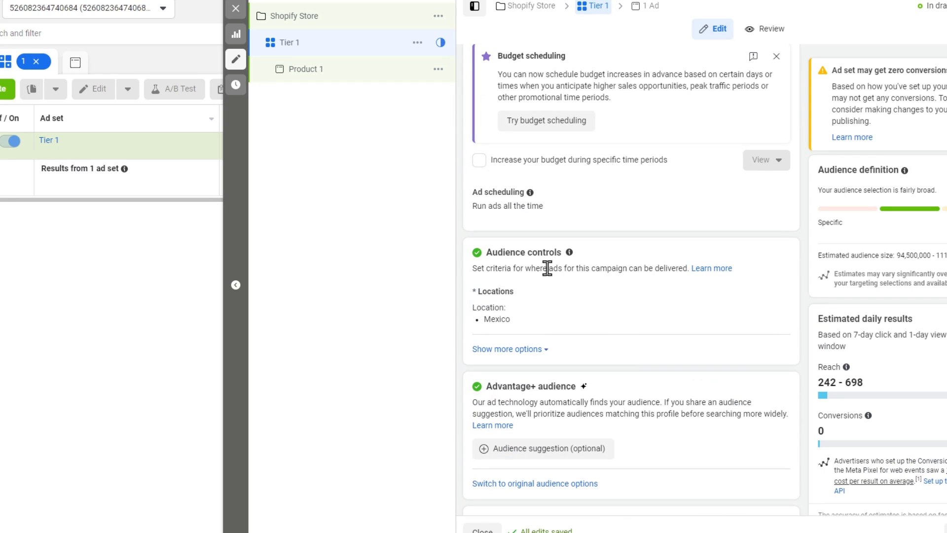
Step: Add Chile and Canada as Tier 1 target locations next to Mexico
{"action": "mouse_move", "coordinate": [630, 305]}
{"action": "left_click", "coordinate": [770, 298]}
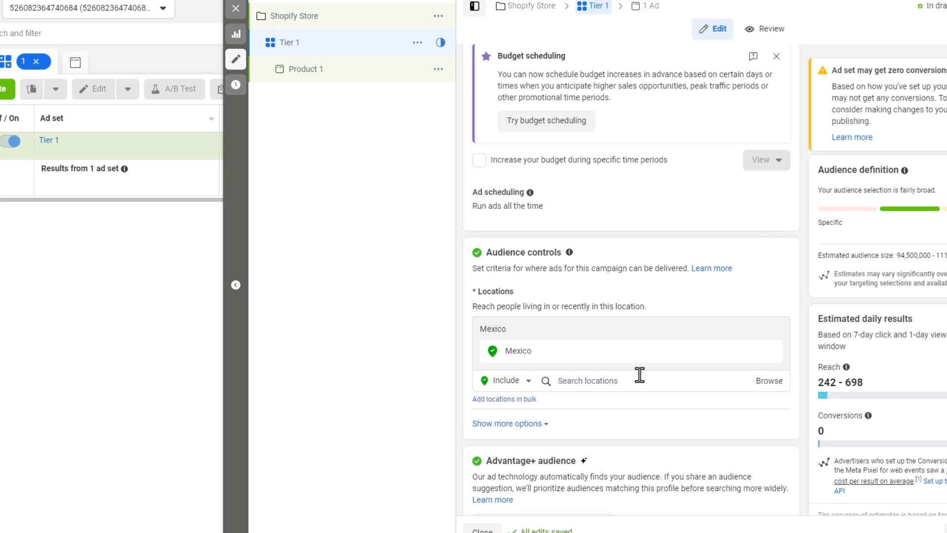
{"action": "left_click", "coordinate": [652, 384]}
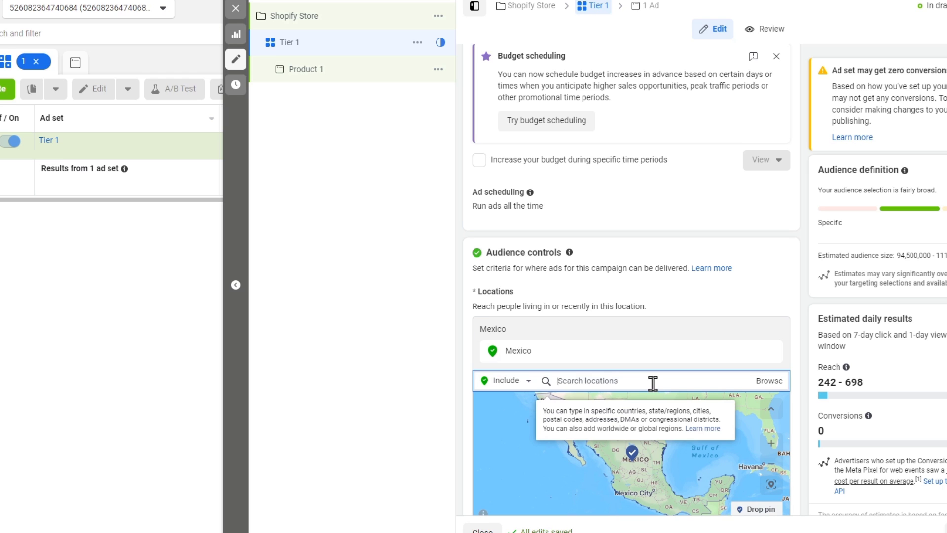
{"action": "type", "text": "chile"}
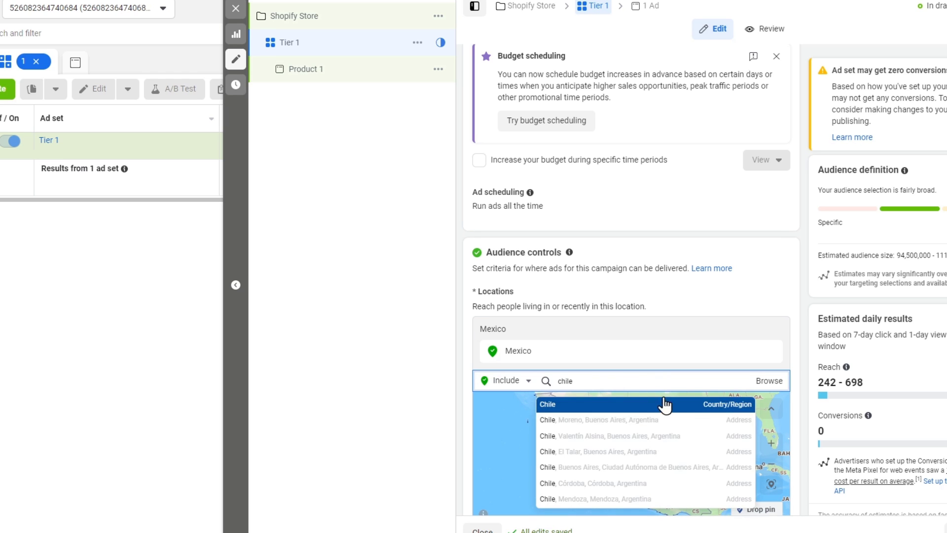
{"action": "left_click", "coordinate": [666, 409]}
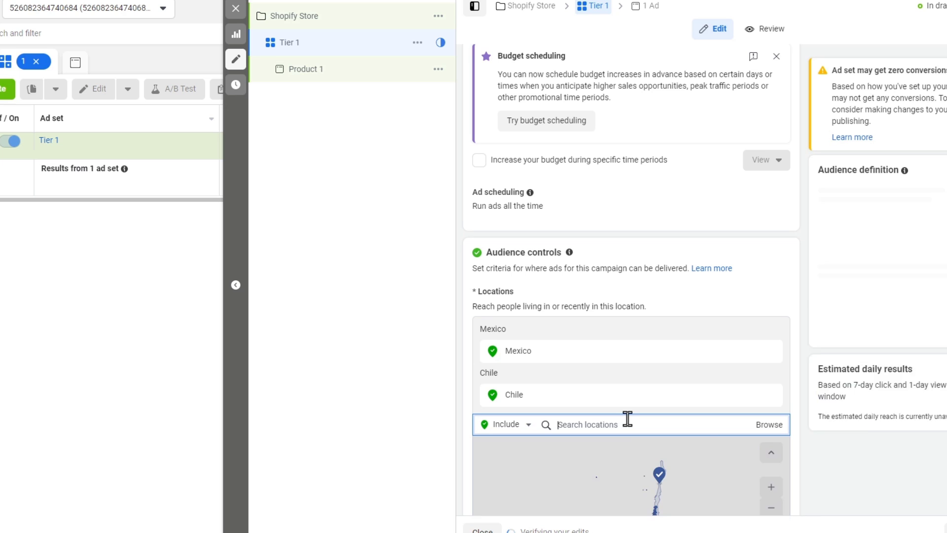
{"action": "type", "text": "unetd st"}
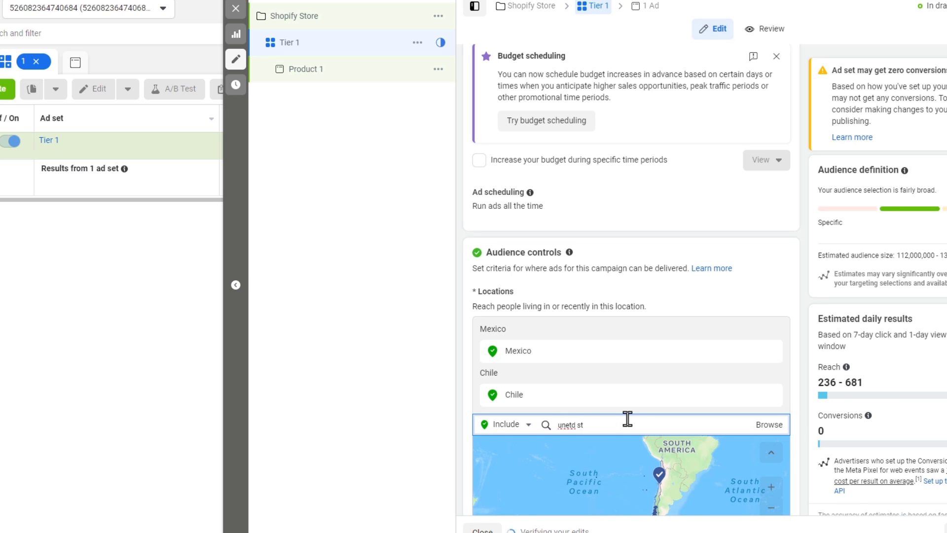
{"action": "key", "text": "ctrl+a"}
{"action": "key", "text": "BackSpace"}
{"action": "type", "text": "canad"}
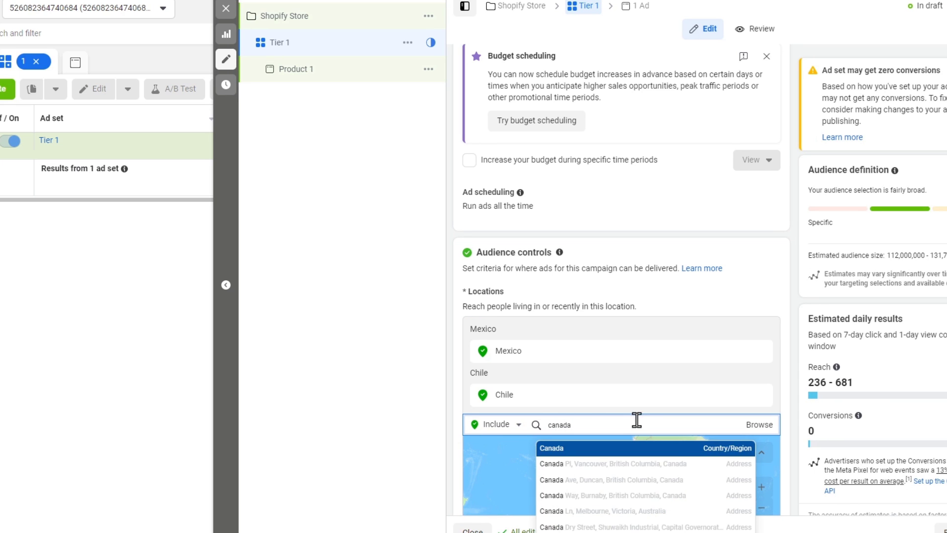
{"action": "left_click", "coordinate": [672, 449]}
{"action": "scroll", "coordinate": [804, 420], "scroll_direction": "down", "scroll_amount": 4}
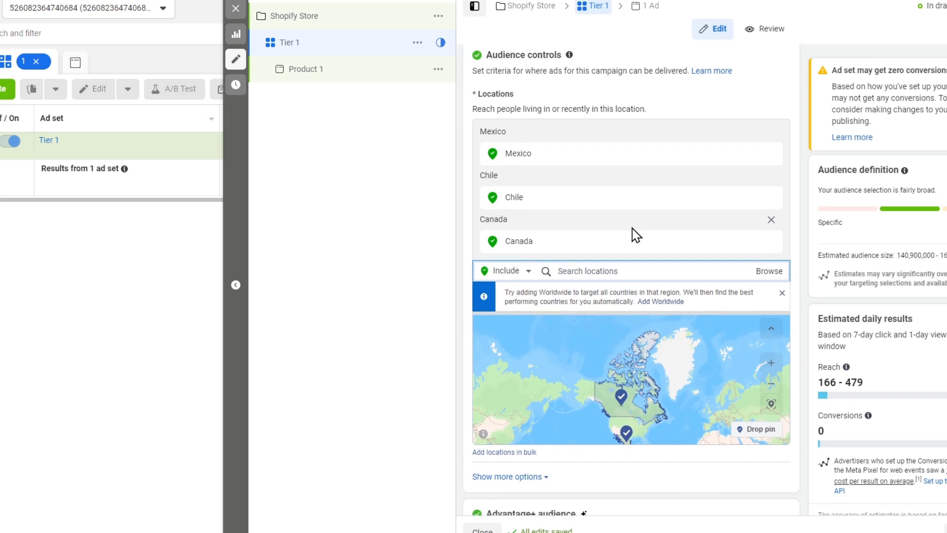
{"action": "scroll", "coordinate": [630, 236], "scroll_direction": "down", "scroll_amount": 4}
{"action": "scroll", "coordinate": [692, 245], "scroll_direction": "up", "scroll_amount": 2}
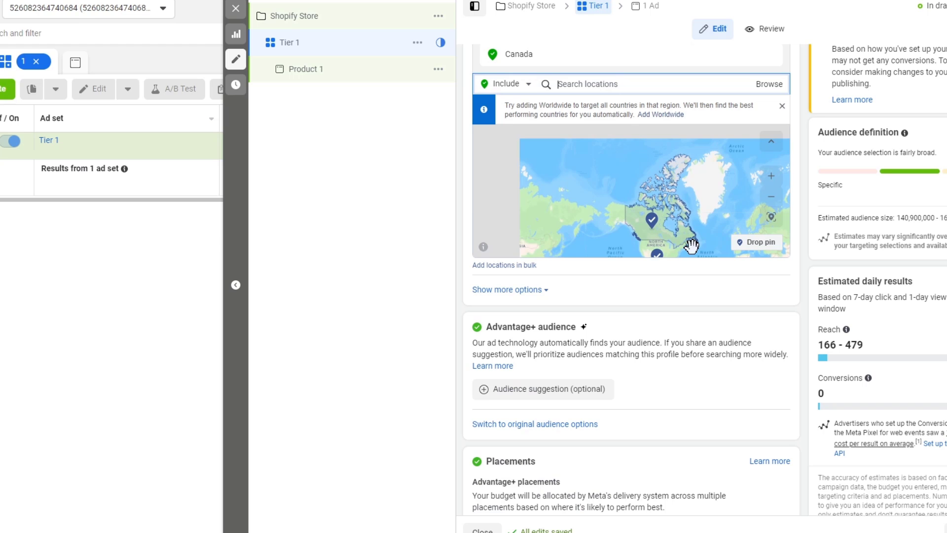
{"action": "scroll", "coordinate": [713, 296], "scroll_direction": "down", "scroll_amount": 1}
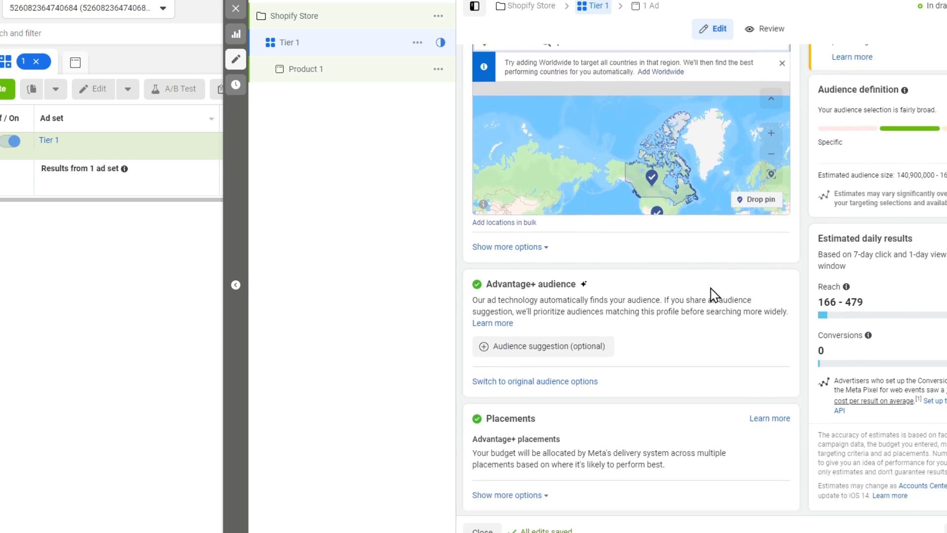
Step: Set the ad set's Inventory Filter to Limited inventory and continue to the Product 1 ad
{"action": "left_click", "coordinate": [549, 505]}
{"action": "scroll", "coordinate": [672, 381], "scroll_direction": "down", "scroll_amount": 4}
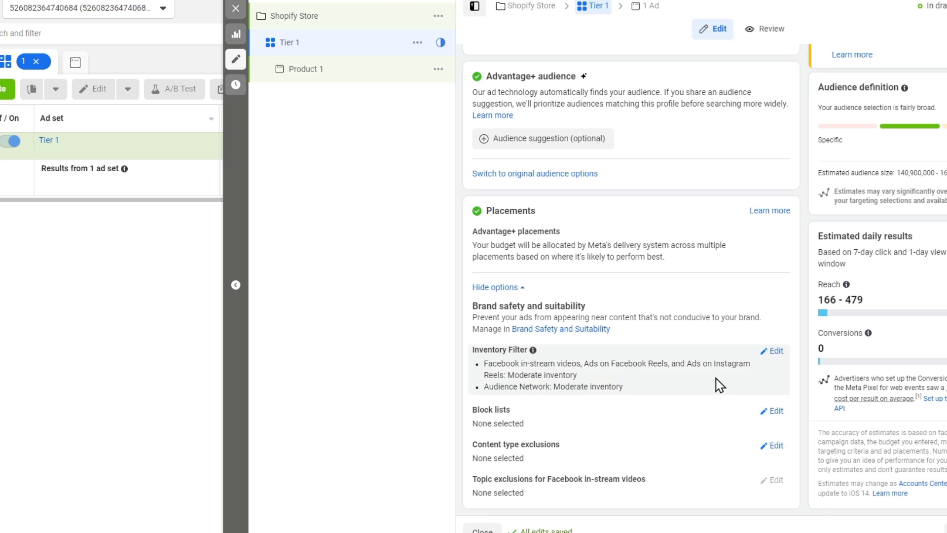
{"action": "left_click", "coordinate": [772, 351]}
{"action": "scroll", "coordinate": [695, 368], "scroll_direction": "down", "scroll_amount": 3}
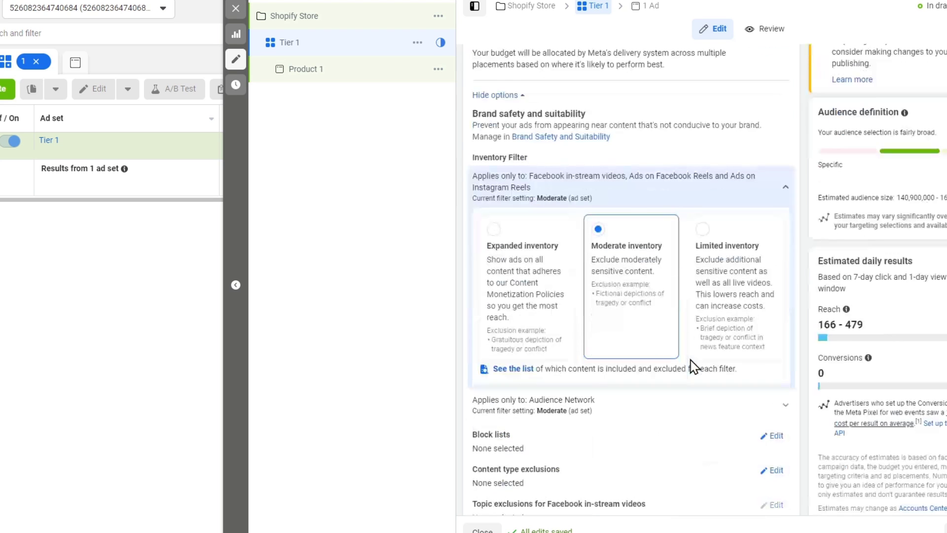
{"action": "left_click", "coordinate": [721, 285]}
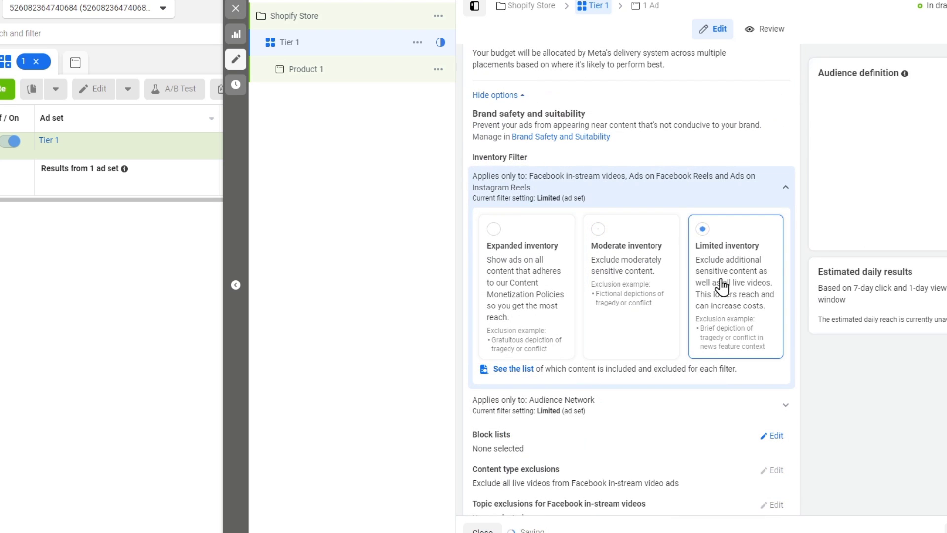
{"action": "scroll", "coordinate": [718, 276], "scroll_direction": "down", "scroll_amount": 1}
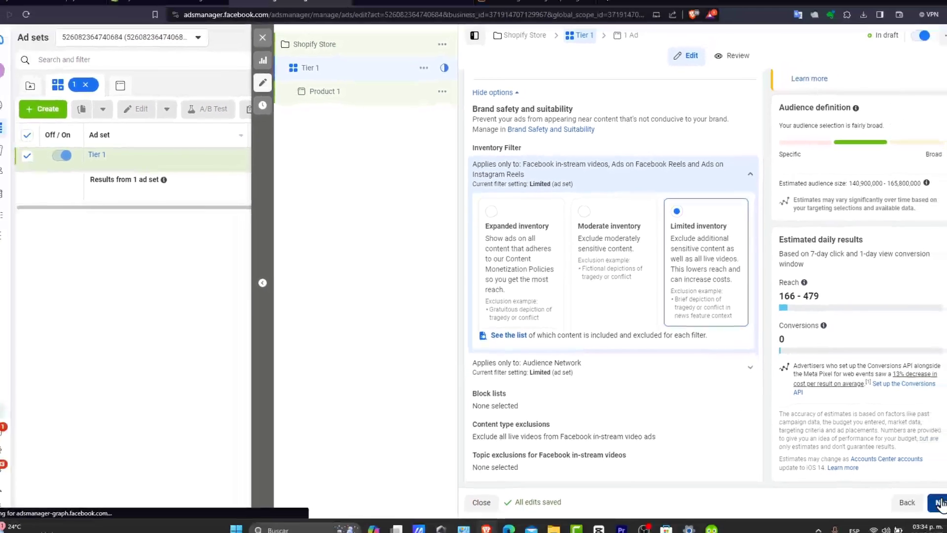
{"action": "left_click", "coordinate": [922, 493]}
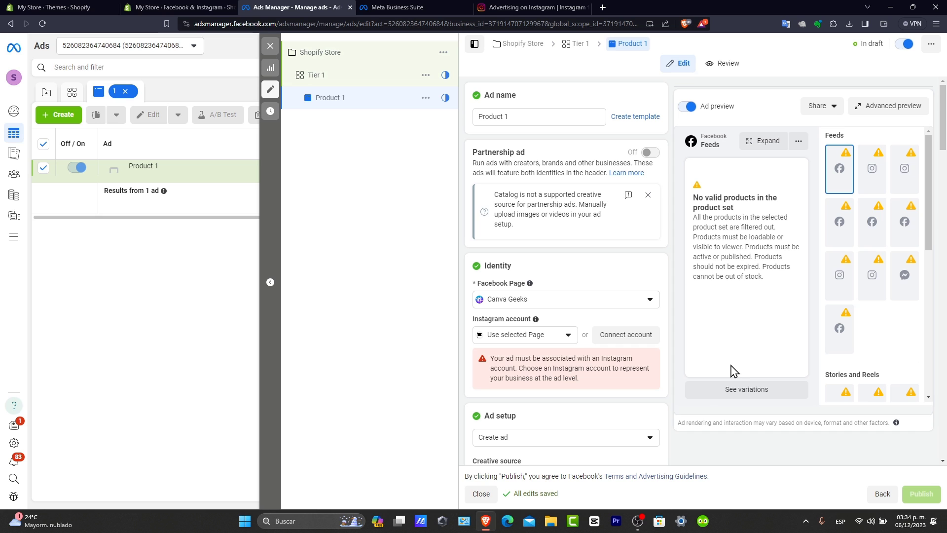
Step: Scroll the Product 1 ad form to confirm the Catalog creative source and Carousel format
{"action": "scroll", "coordinate": [697, 396], "scroll_direction": "down", "scroll_amount": 5}
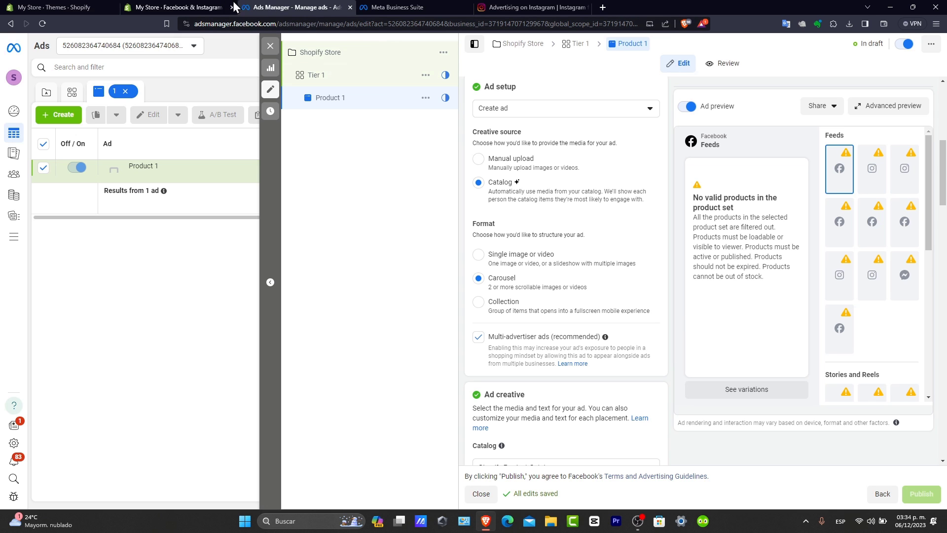
Step: Select the 'Cat wide hair band tie hair tiara' title on its storefront product page
{"action": "left_click", "coordinate": [97, 5]}
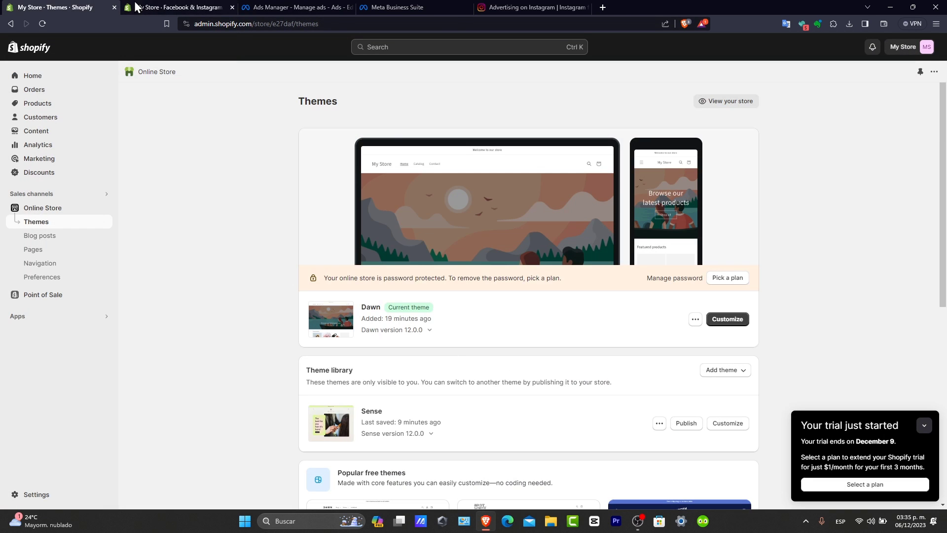
{"action": "left_click", "coordinate": [170, 6]}
{"action": "left_click", "coordinate": [82, 7]}
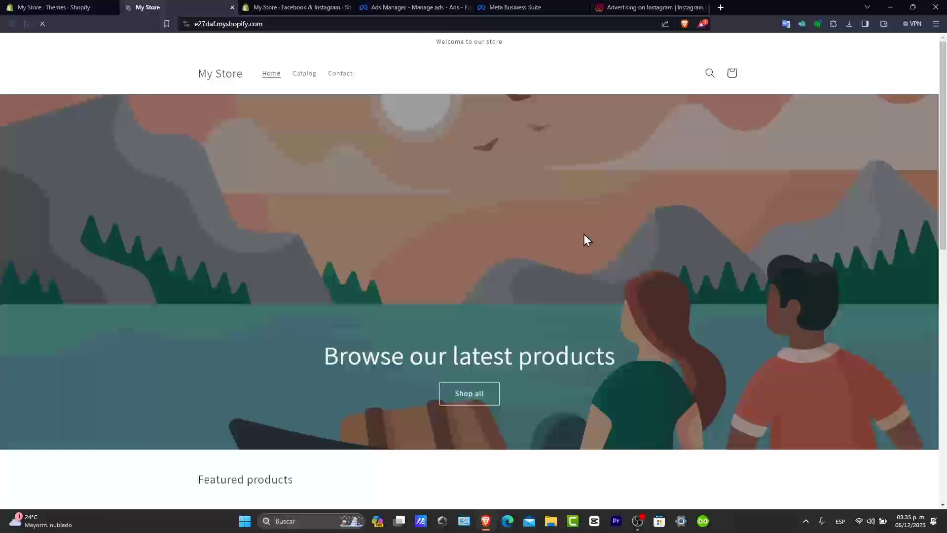
{"action": "scroll", "coordinate": [592, 241], "scroll_direction": "down", "scroll_amount": 2}
{"action": "scroll", "coordinate": [610, 240], "scroll_direction": "down", "scroll_amount": 4}
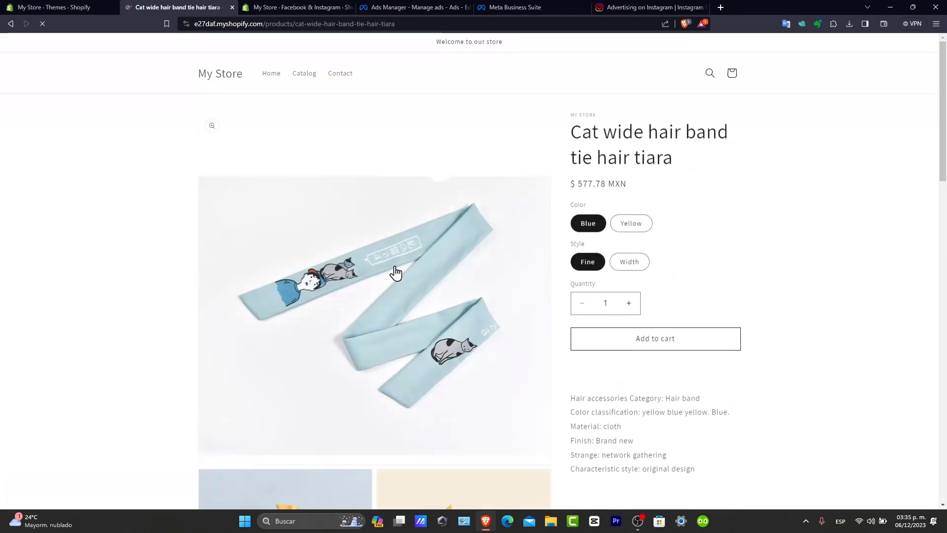
{"action": "left_click_drag", "start_coordinate": [681, 164], "coordinate": [572, 139]}
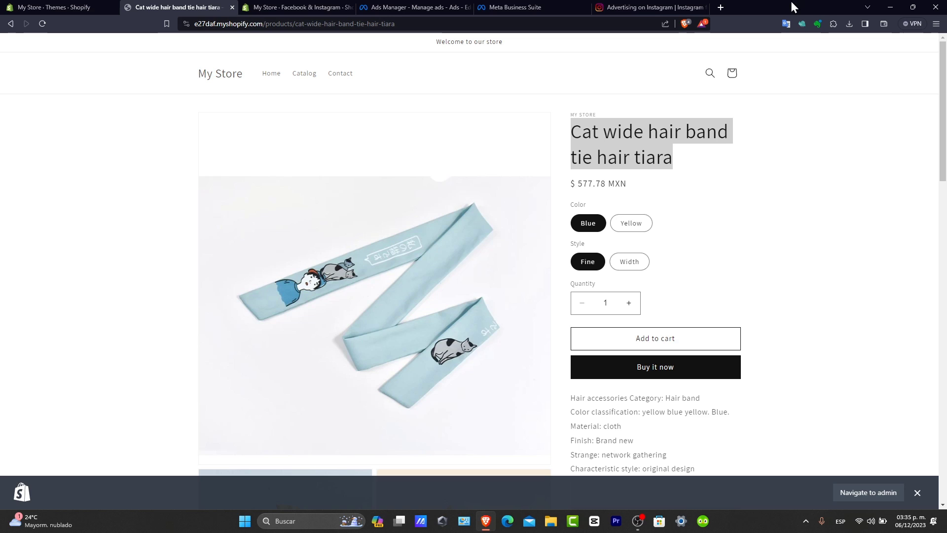
Step: Search Bing for the hair tiara title plus 'tiktok' and open the #catsandhairties TikTok page
{"action": "left_click", "coordinate": [725, 5]}
{"action": "type", "text": "Cat wide hair band tie hair tiara"}
{"action": "type", "text": "tiktok"}
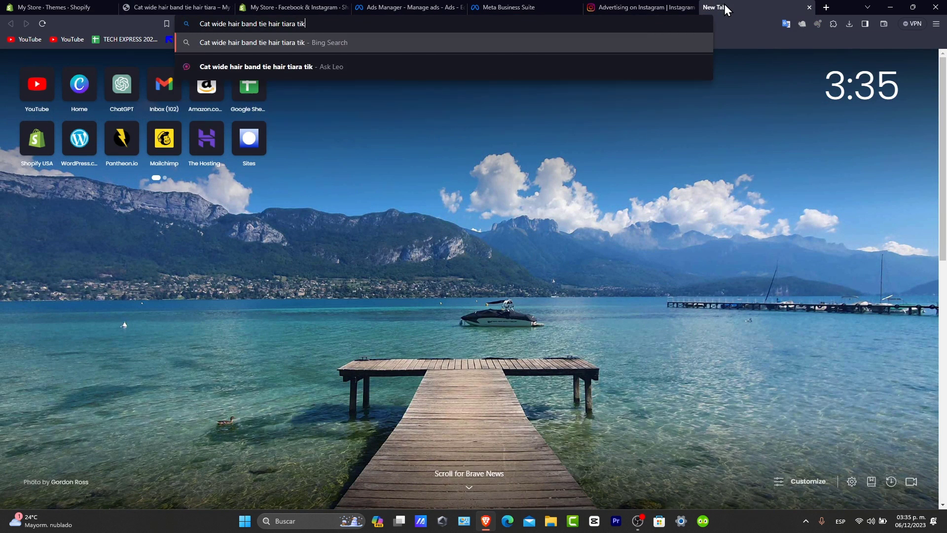
{"action": "key", "text": "Return"}
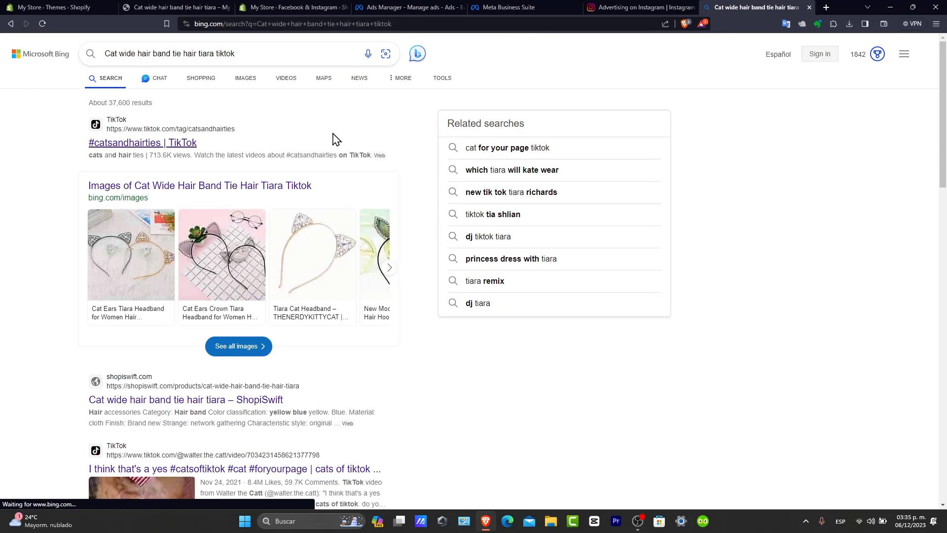
{"action": "left_click", "coordinate": [189, 144]}
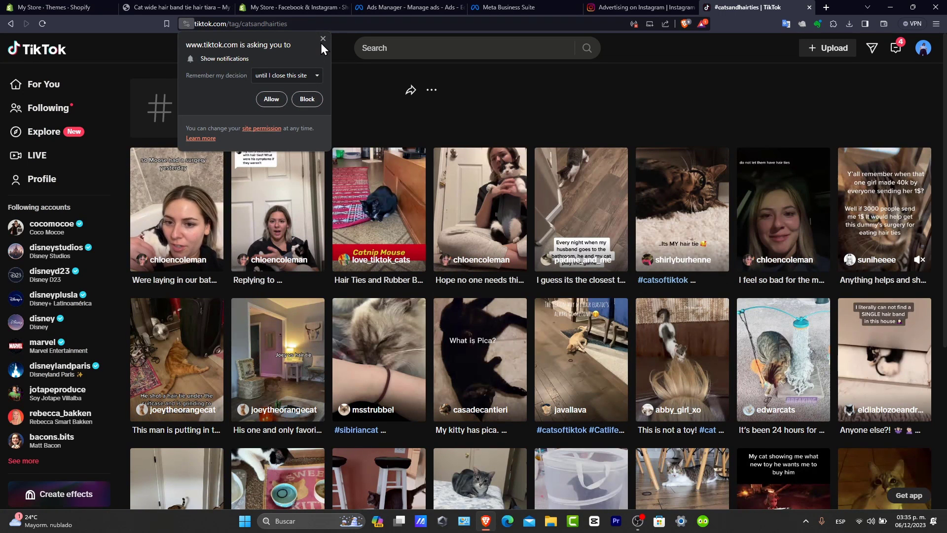
Step: Dismiss the notifications prompt and search TikTok for 'Cat wide hair band tie hair tiara'
{"action": "left_click", "coordinate": [321, 40]}
{"action": "left_click", "coordinate": [359, 51]}
{"action": "type", "text": "Cat wide hair band tie hair tiara"}
{"action": "key", "text": "Return"}
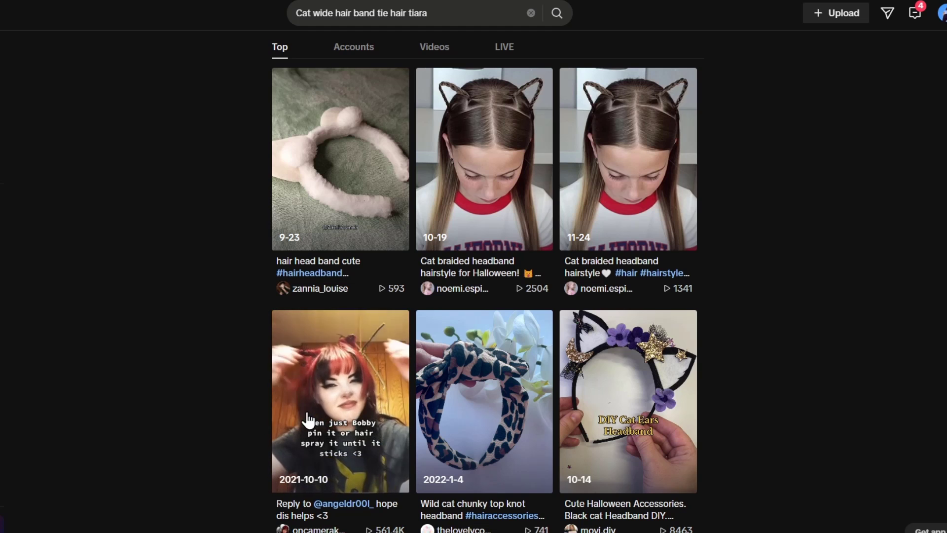
Step: Scroll through the TikTok search results for the hair tiara videos
{"action": "scroll", "coordinate": [307, 420], "scroll_direction": "down", "scroll_amount": 8}
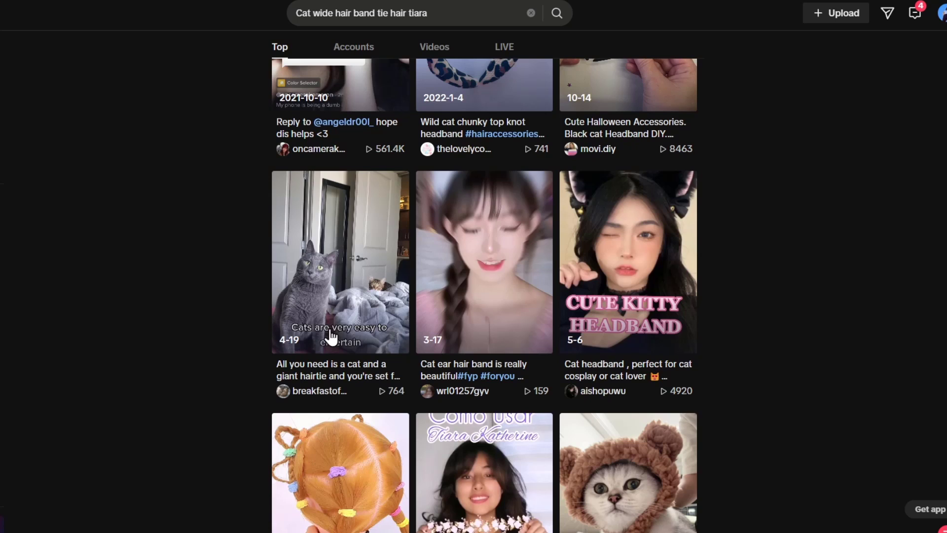
{"action": "scroll", "coordinate": [403, 278], "scroll_direction": "down", "scroll_amount": 4}
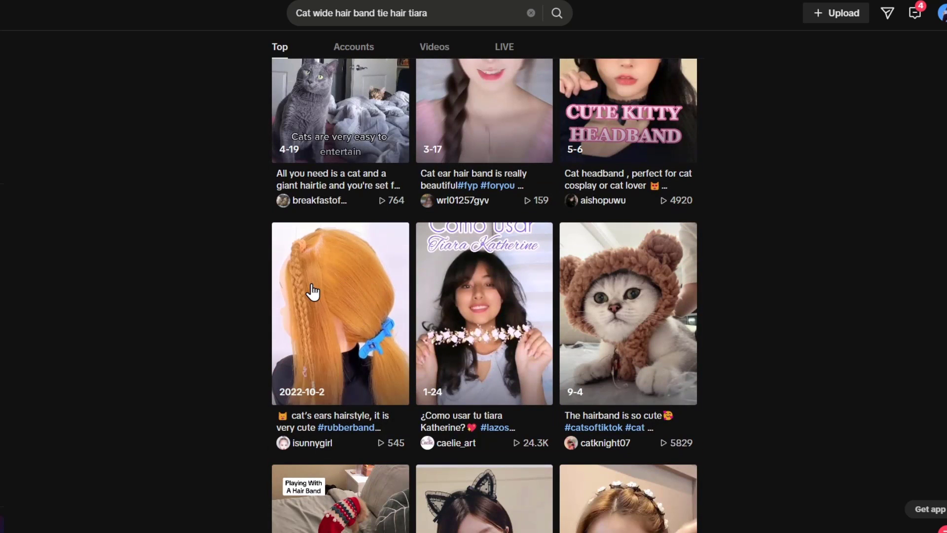
{"action": "scroll", "coordinate": [314, 293], "scroll_direction": "down", "scroll_amount": 4}
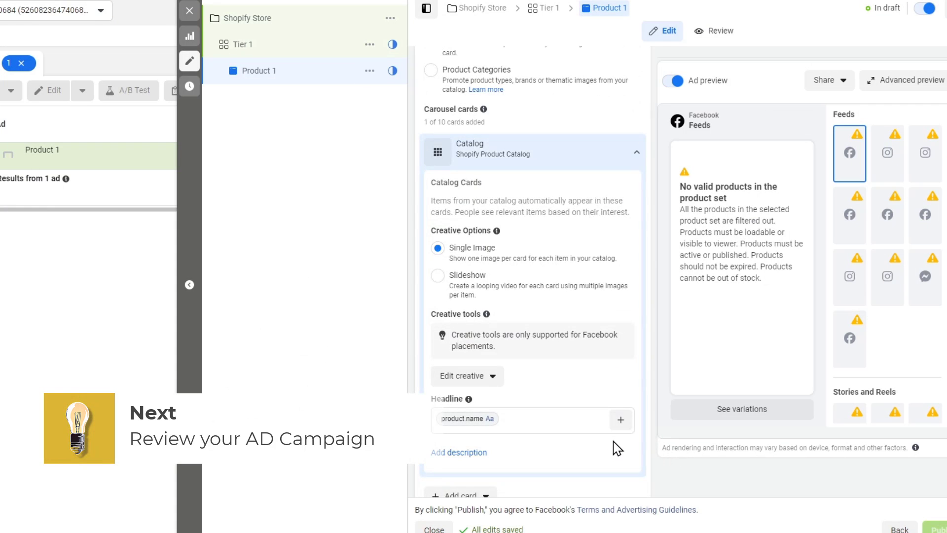
Step: Switch the Catalog cards' Creative Options from single image to Slideshow
{"action": "scroll", "coordinate": [616, 451], "scroll_direction": "down", "scroll_amount": 4}
{"action": "scroll", "coordinate": [617, 451], "scroll_direction": "up", "scroll_amount": 4}
{"action": "scroll", "coordinate": [617, 451], "scroll_direction": "up", "scroll_amount": 1}
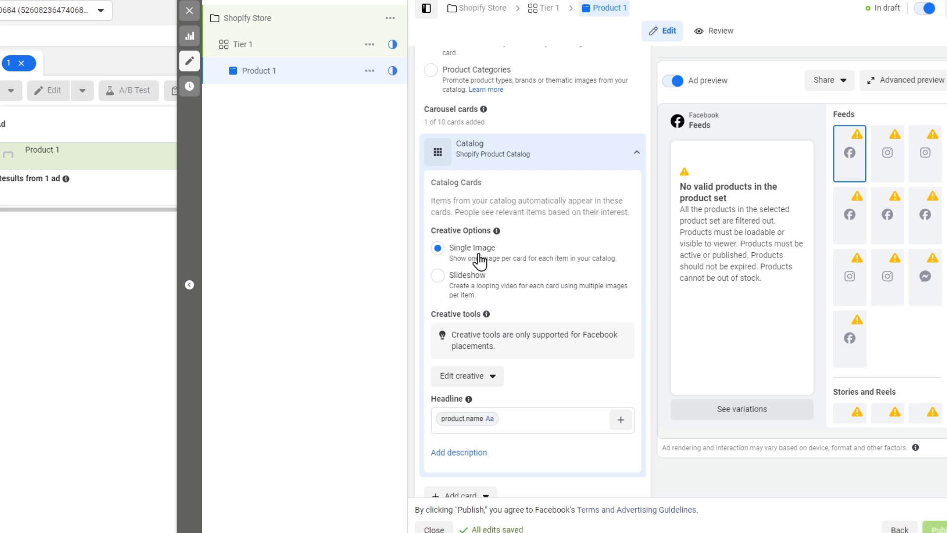
{"action": "left_click", "coordinate": [473, 276]}
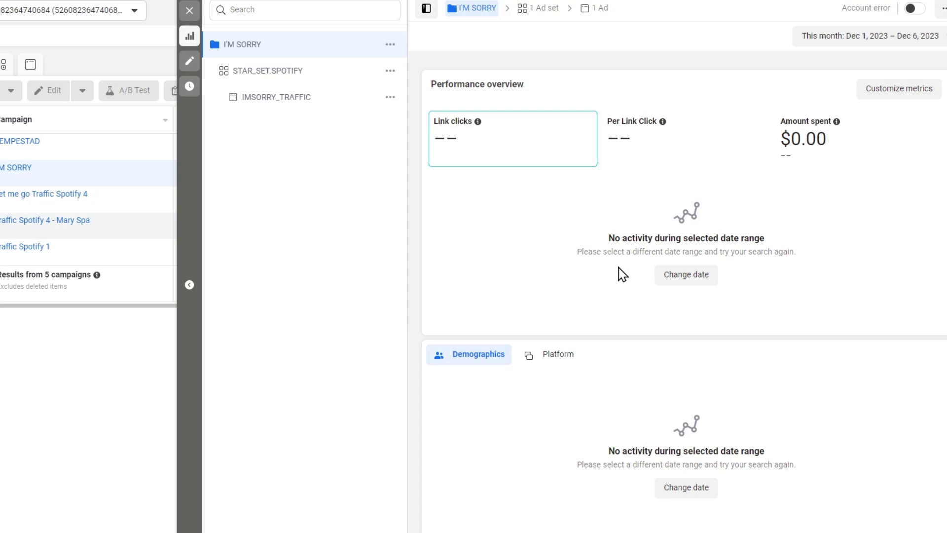
Step: Change the I'M SORRY campaign's reporting date range to the Maximum preset
{"action": "left_click", "coordinate": [915, 40]}
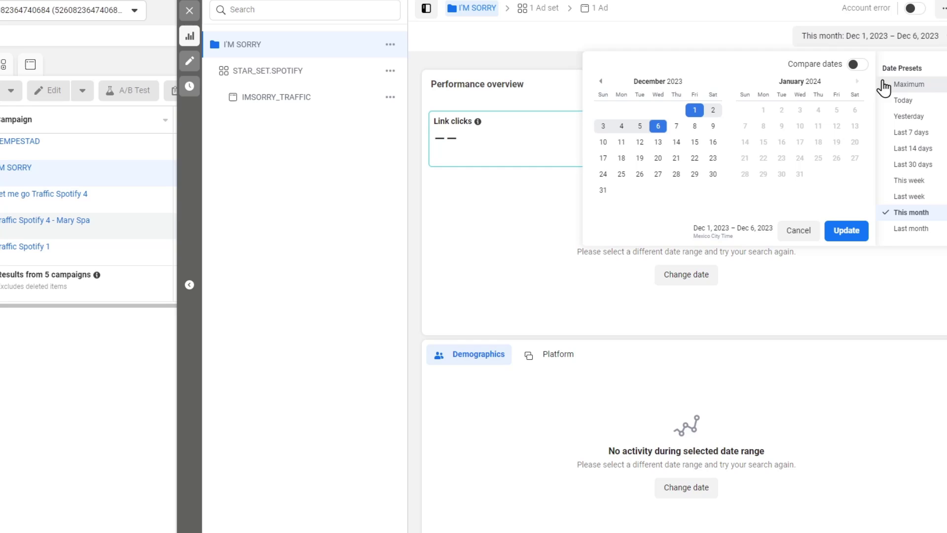
{"action": "left_click", "coordinate": [898, 85]}
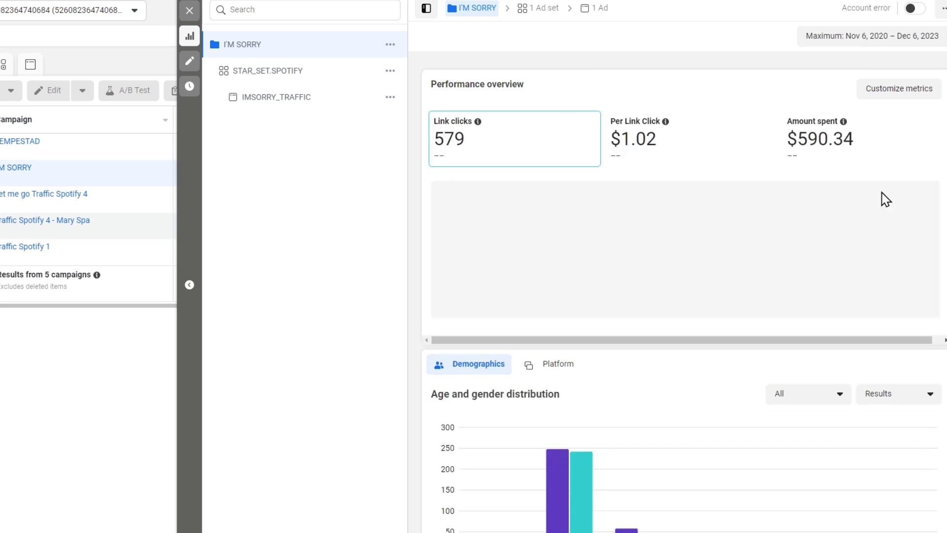